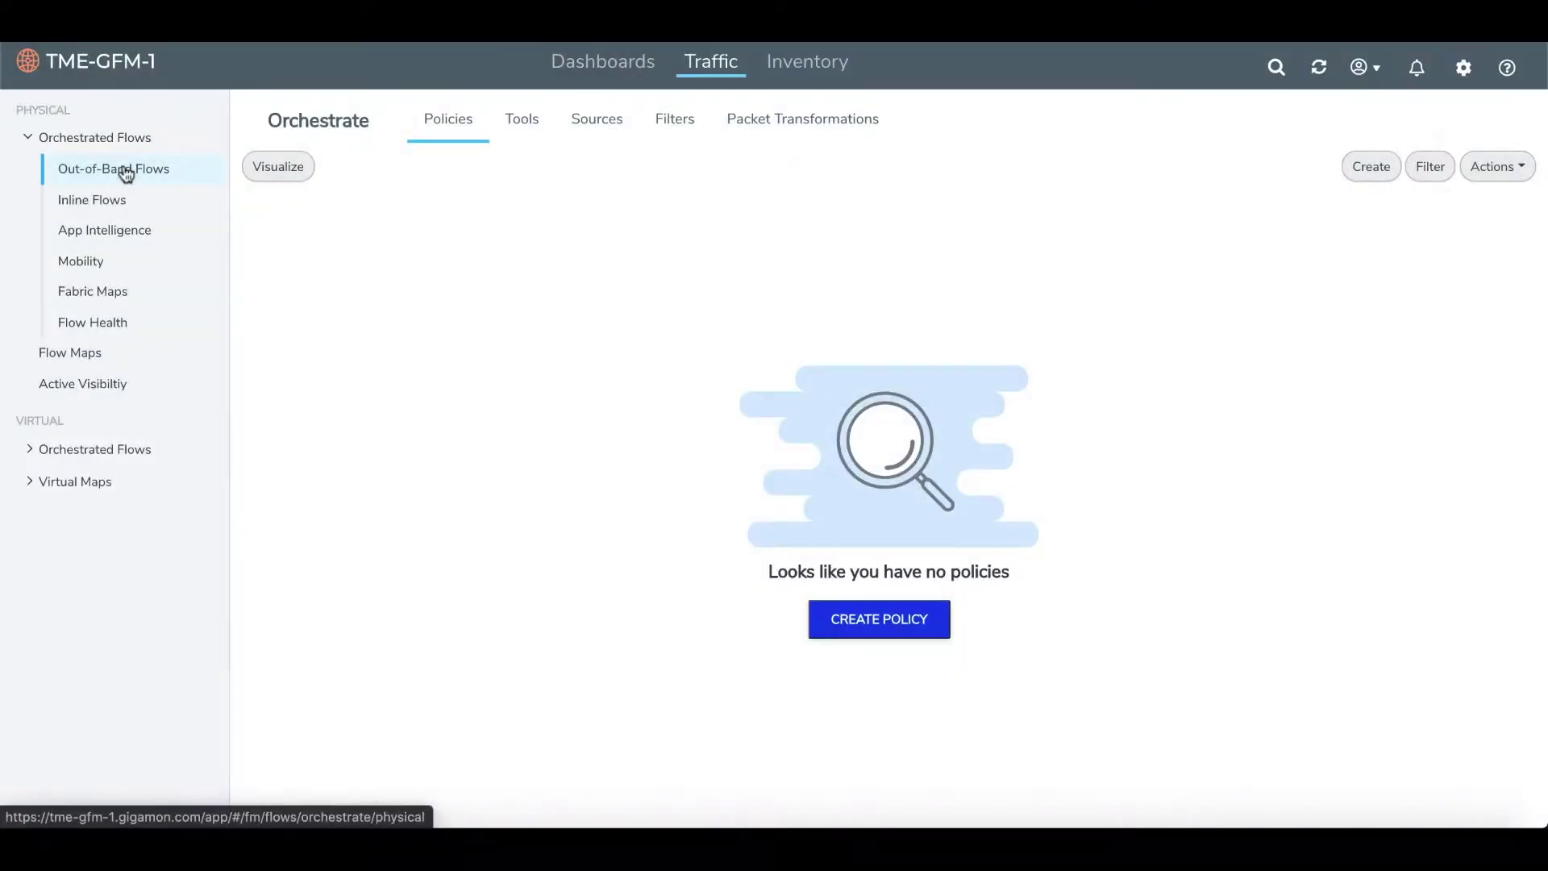
- Create a new policy and rename it Web_Policy
left_click(844, 619)
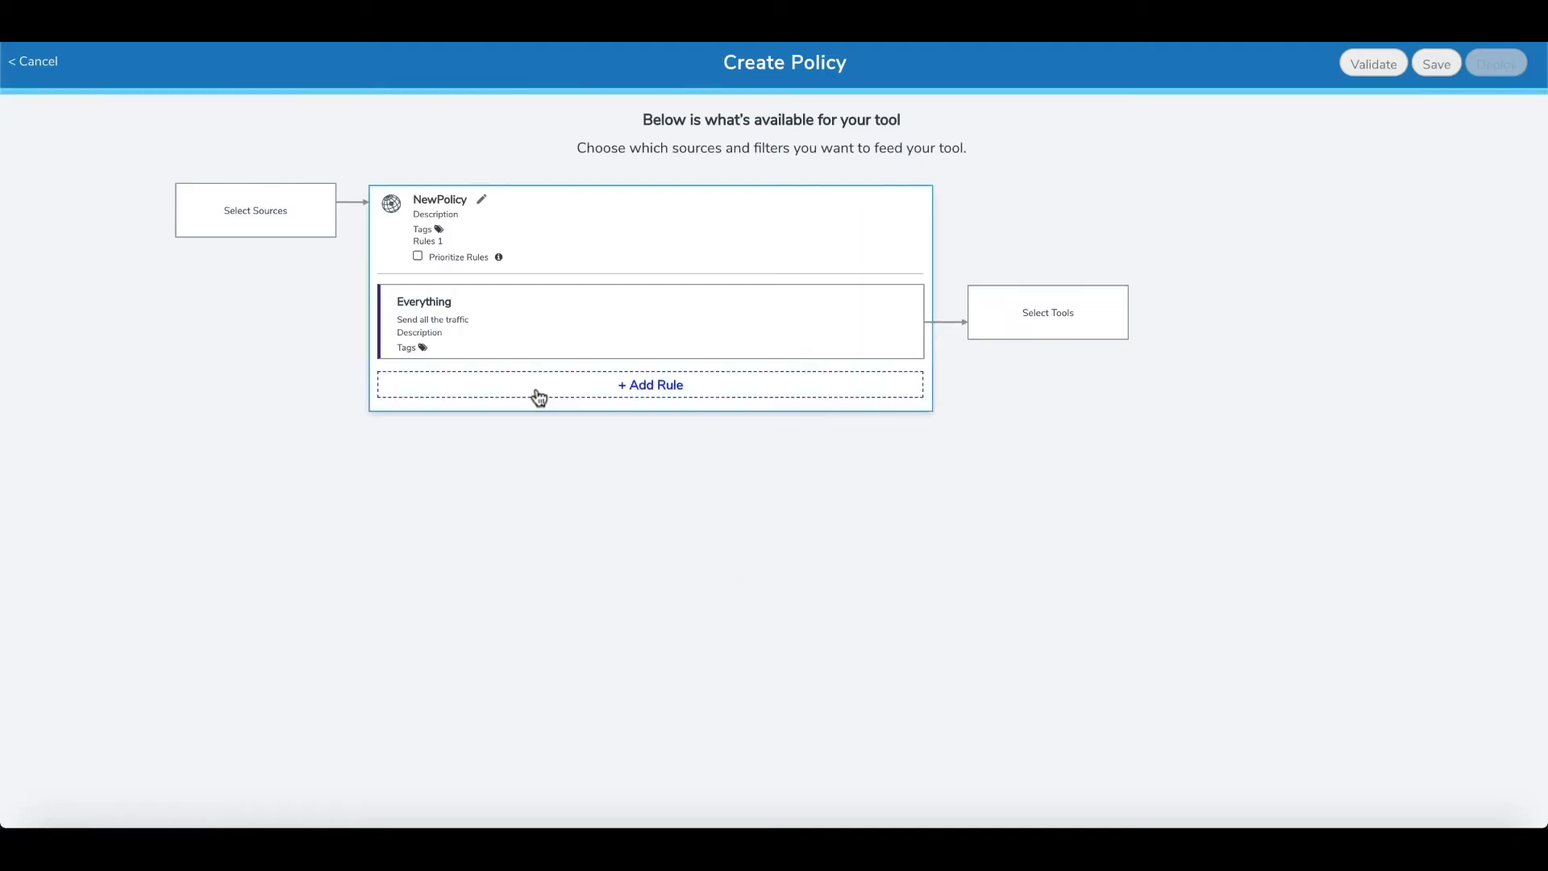
left_click(483, 206)
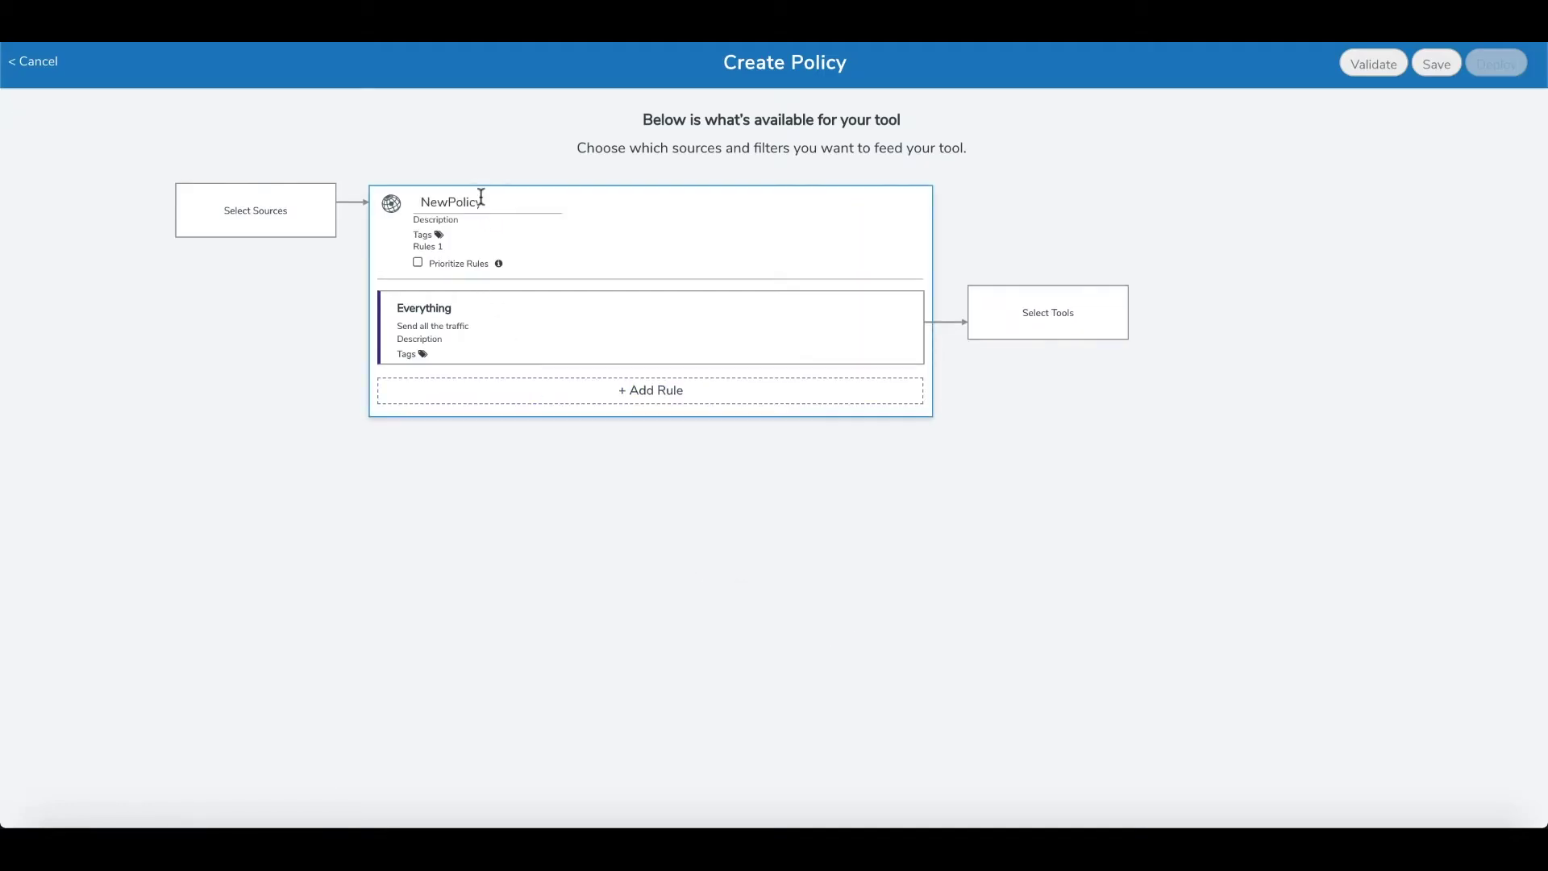
double_click(466, 202)
type("Web_")
type("Po")
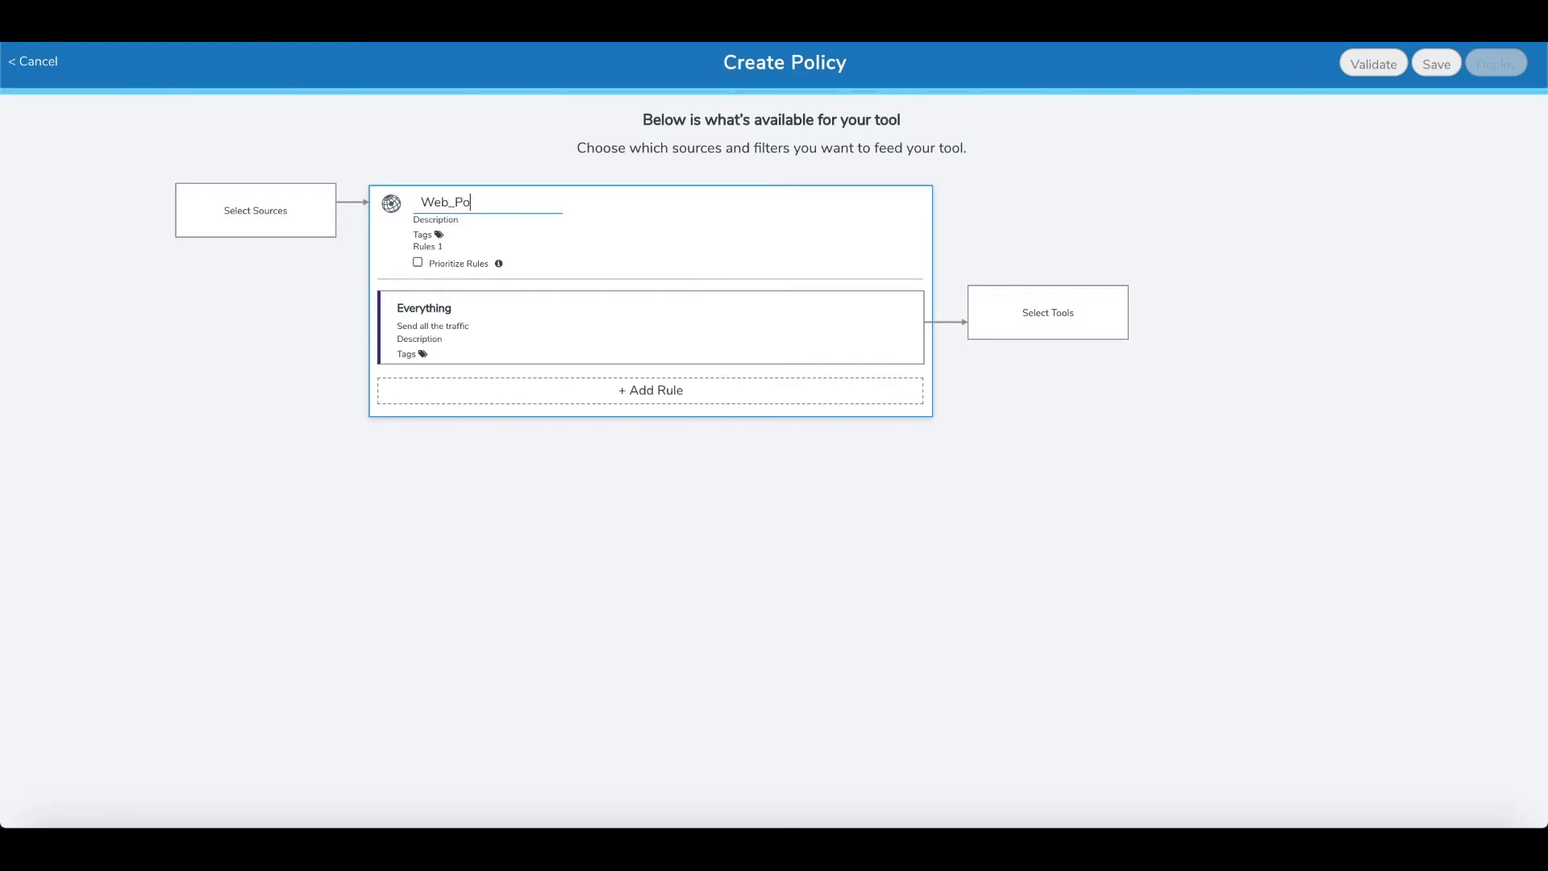
type("licy")
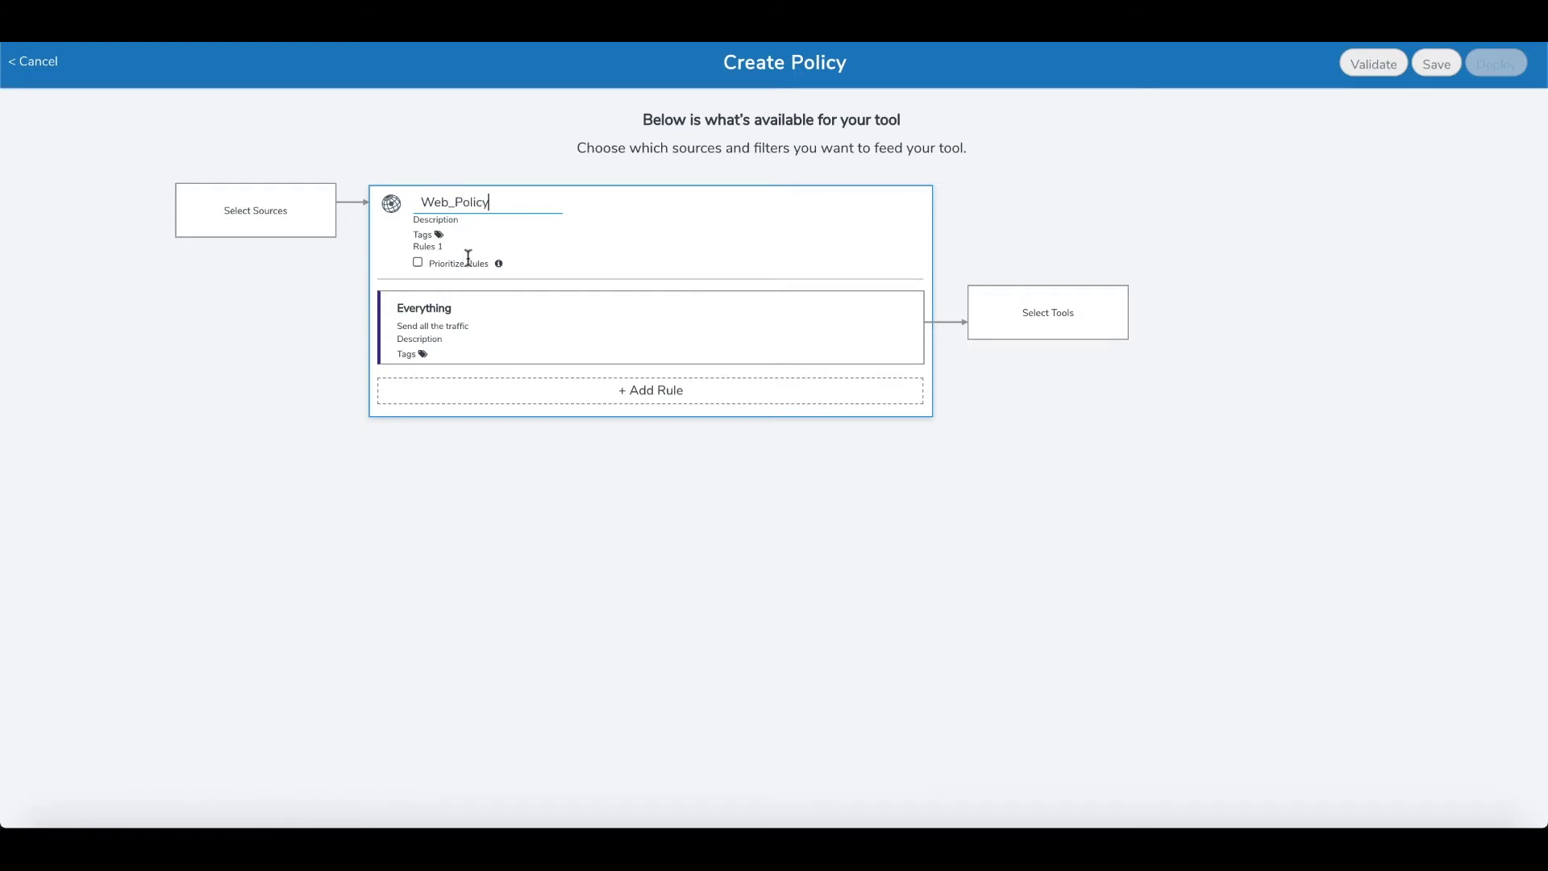
- Add a first rule with a Port 80 filter matching source or destination
left_click(582, 392)
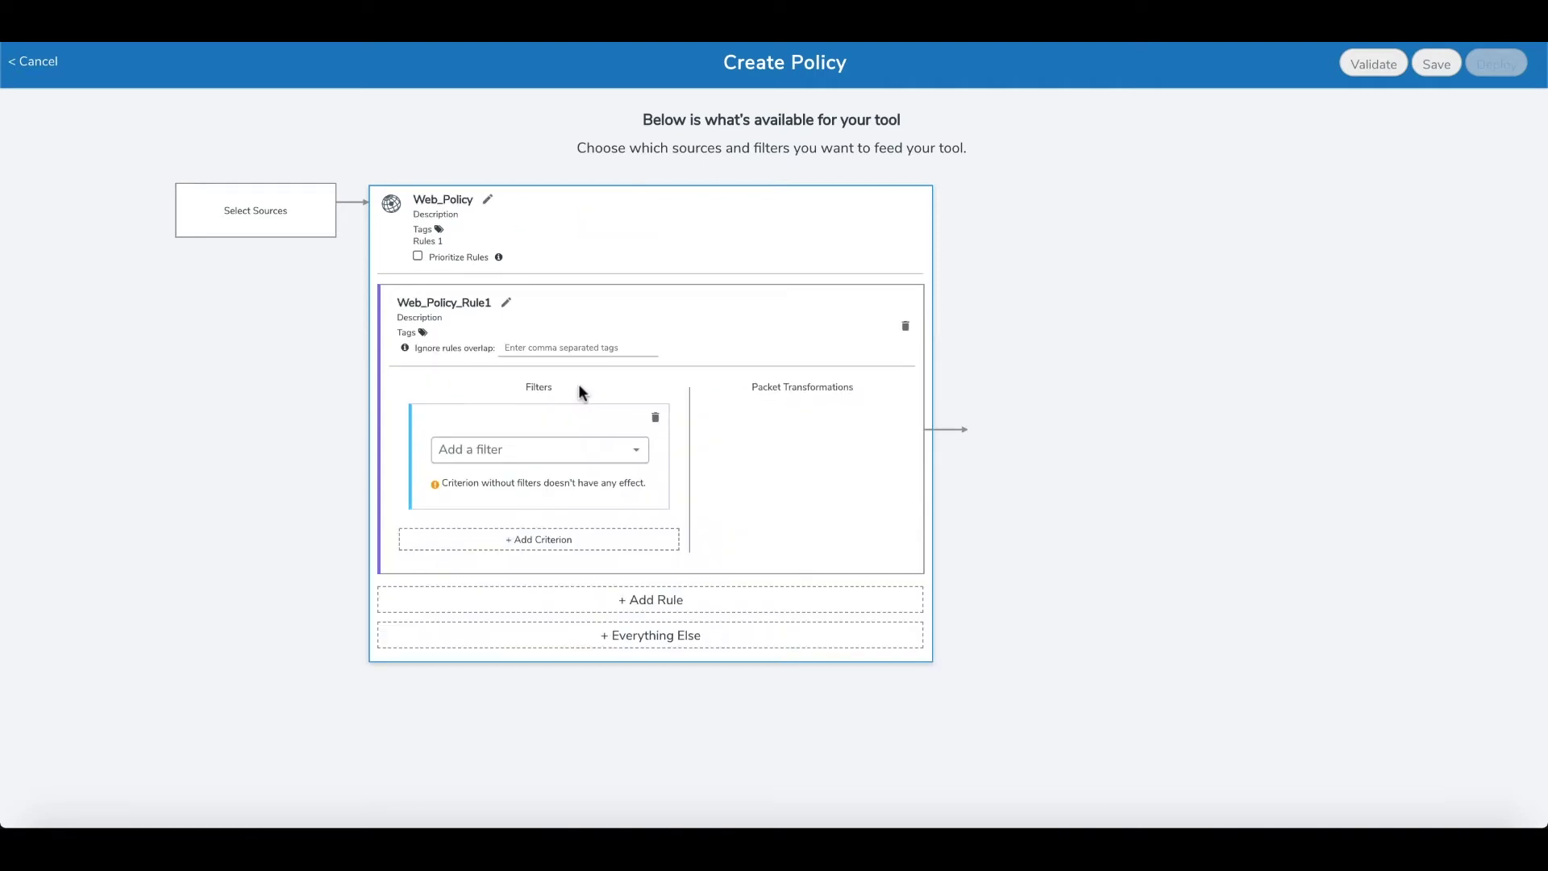
left_click(634, 448)
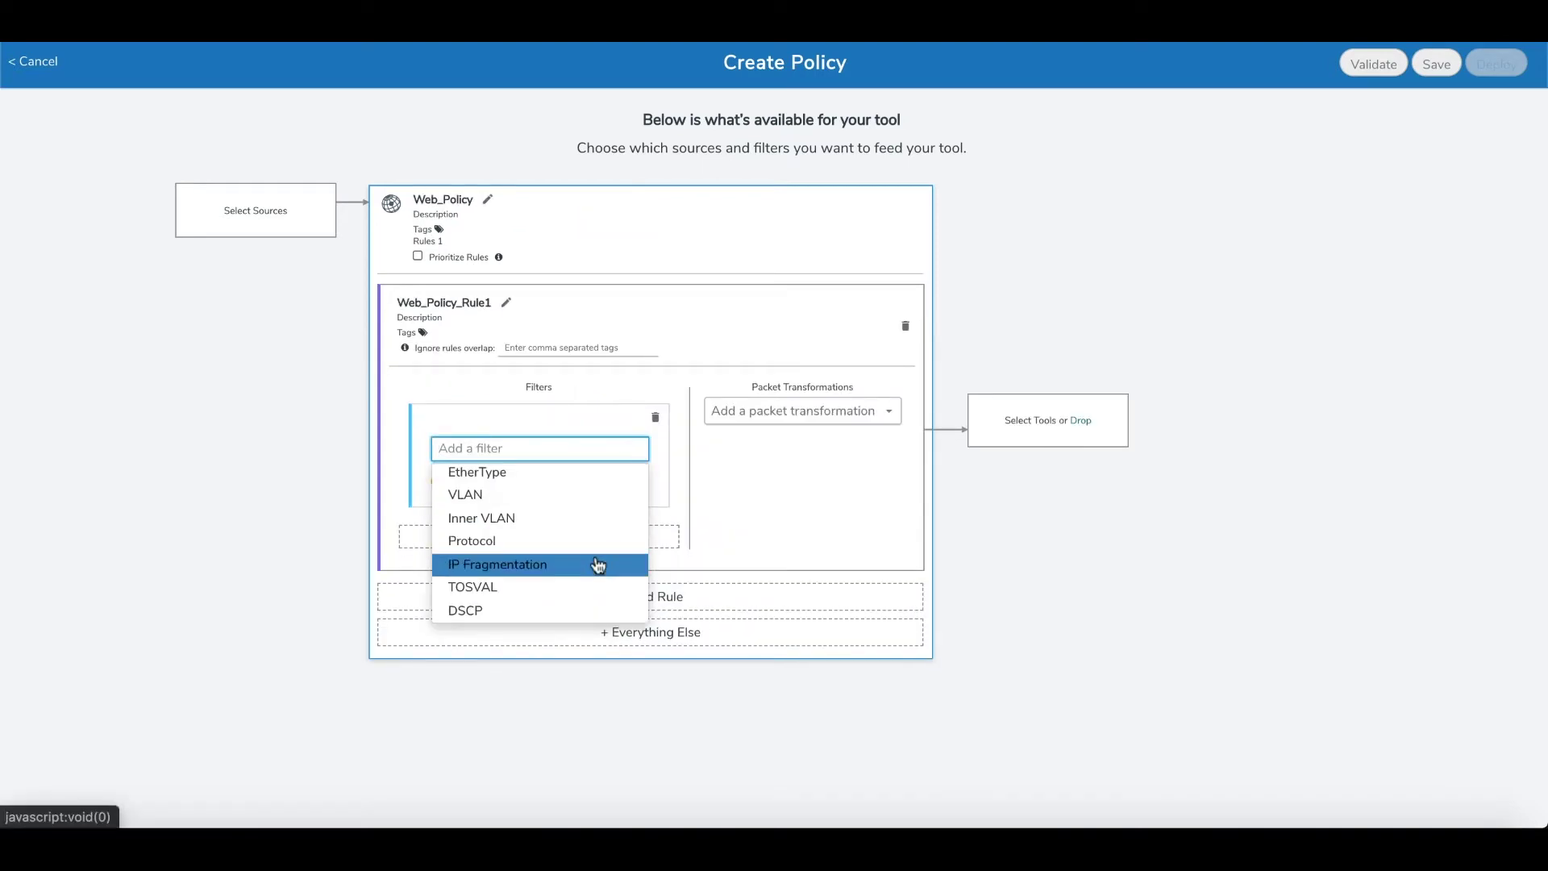
scroll(597, 557, "down", 3)
scroll(571, 547, "up", 3)
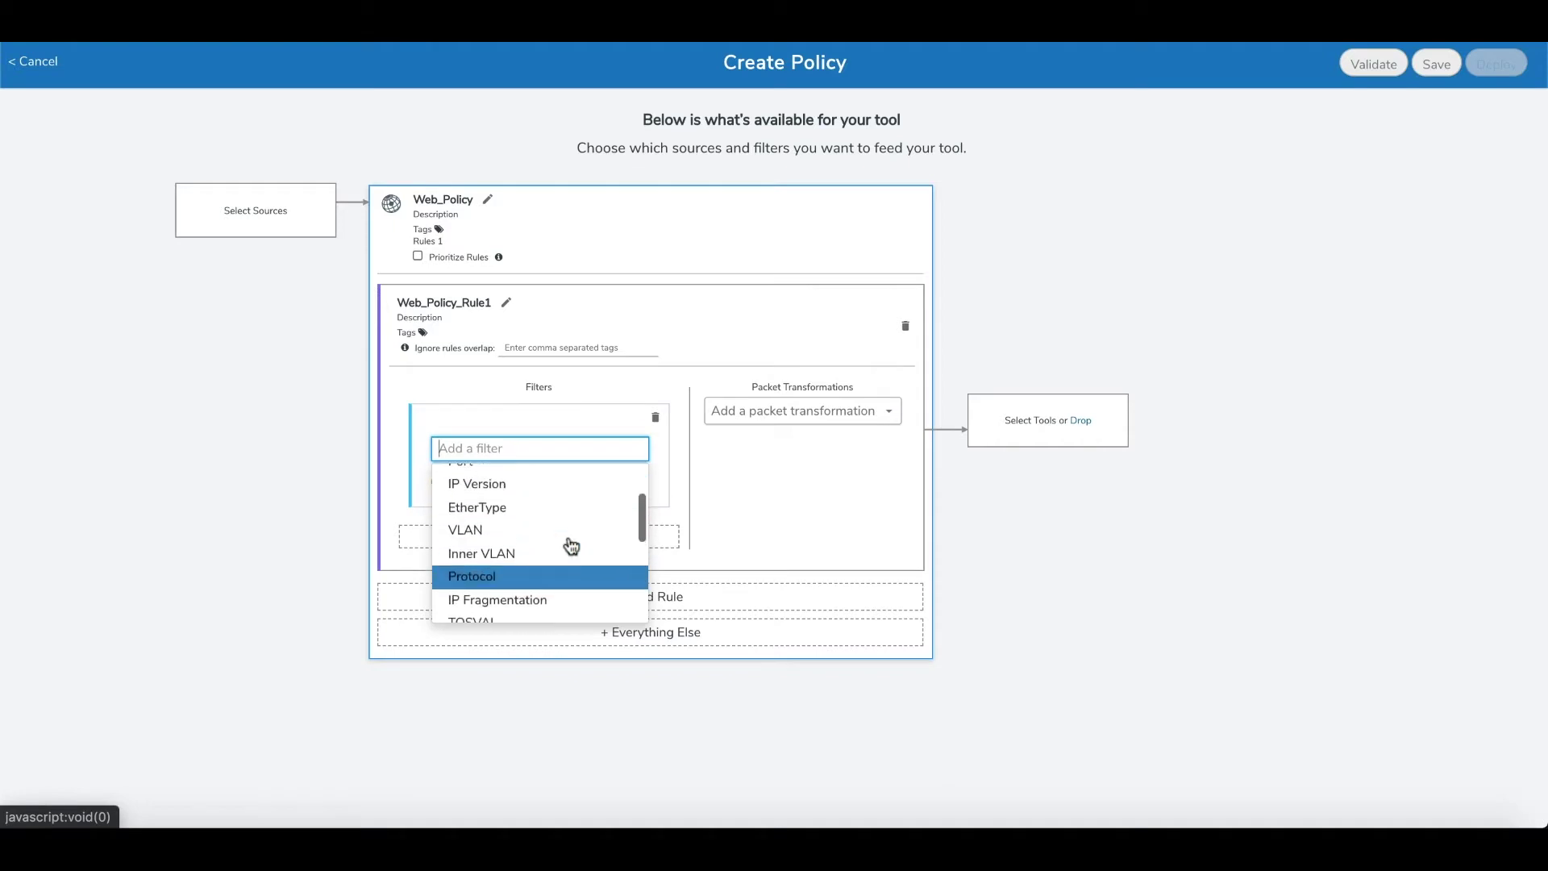
scroll(571, 547, "up", 3)
left_click(538, 533)
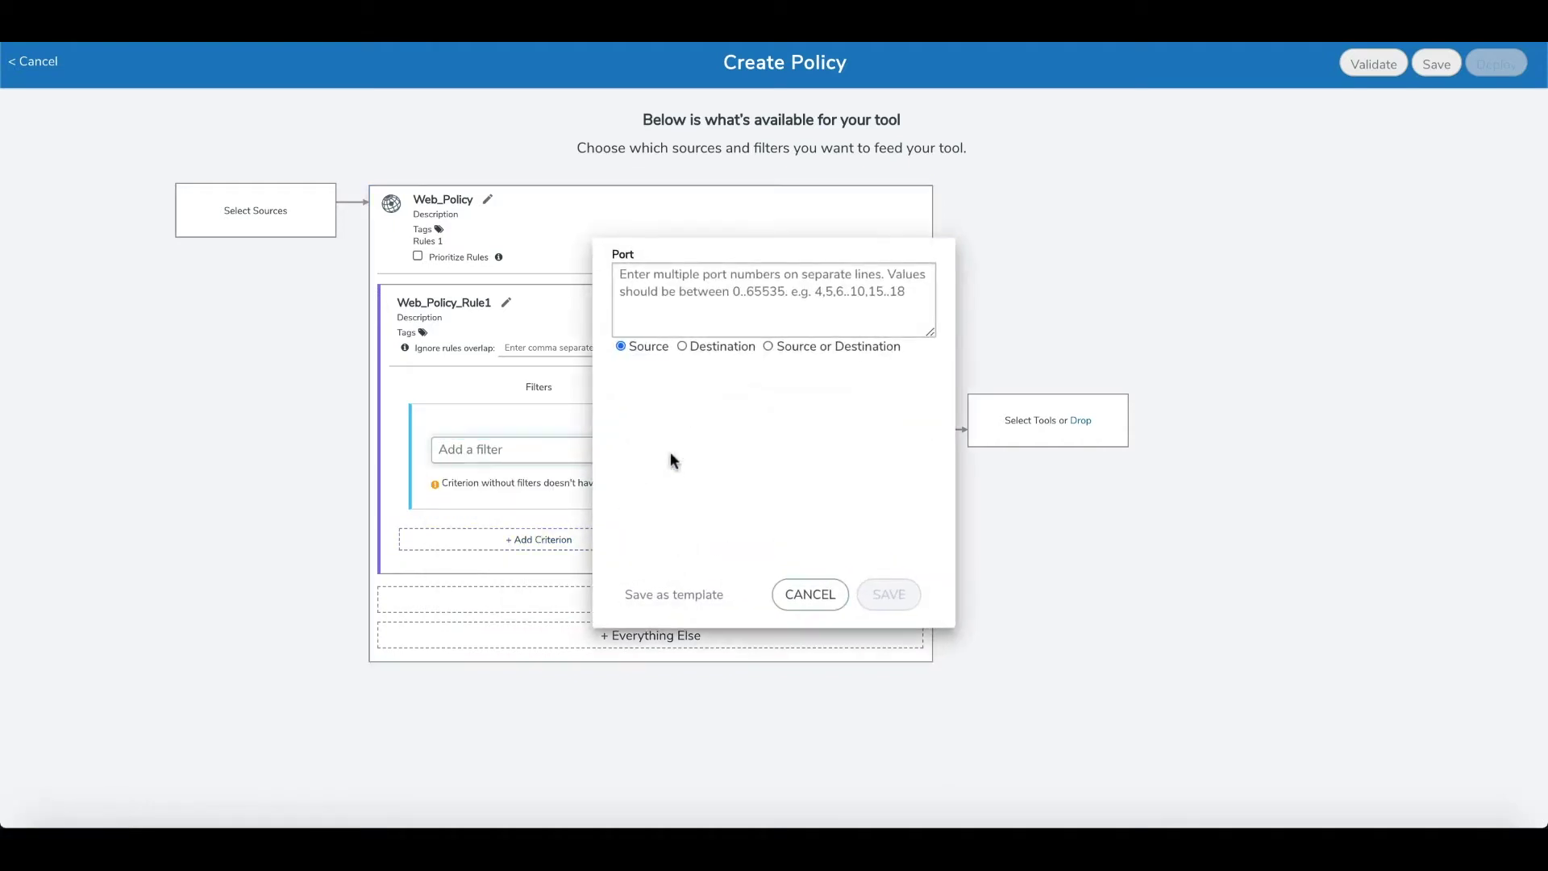
left_click(672, 297)
type("80")
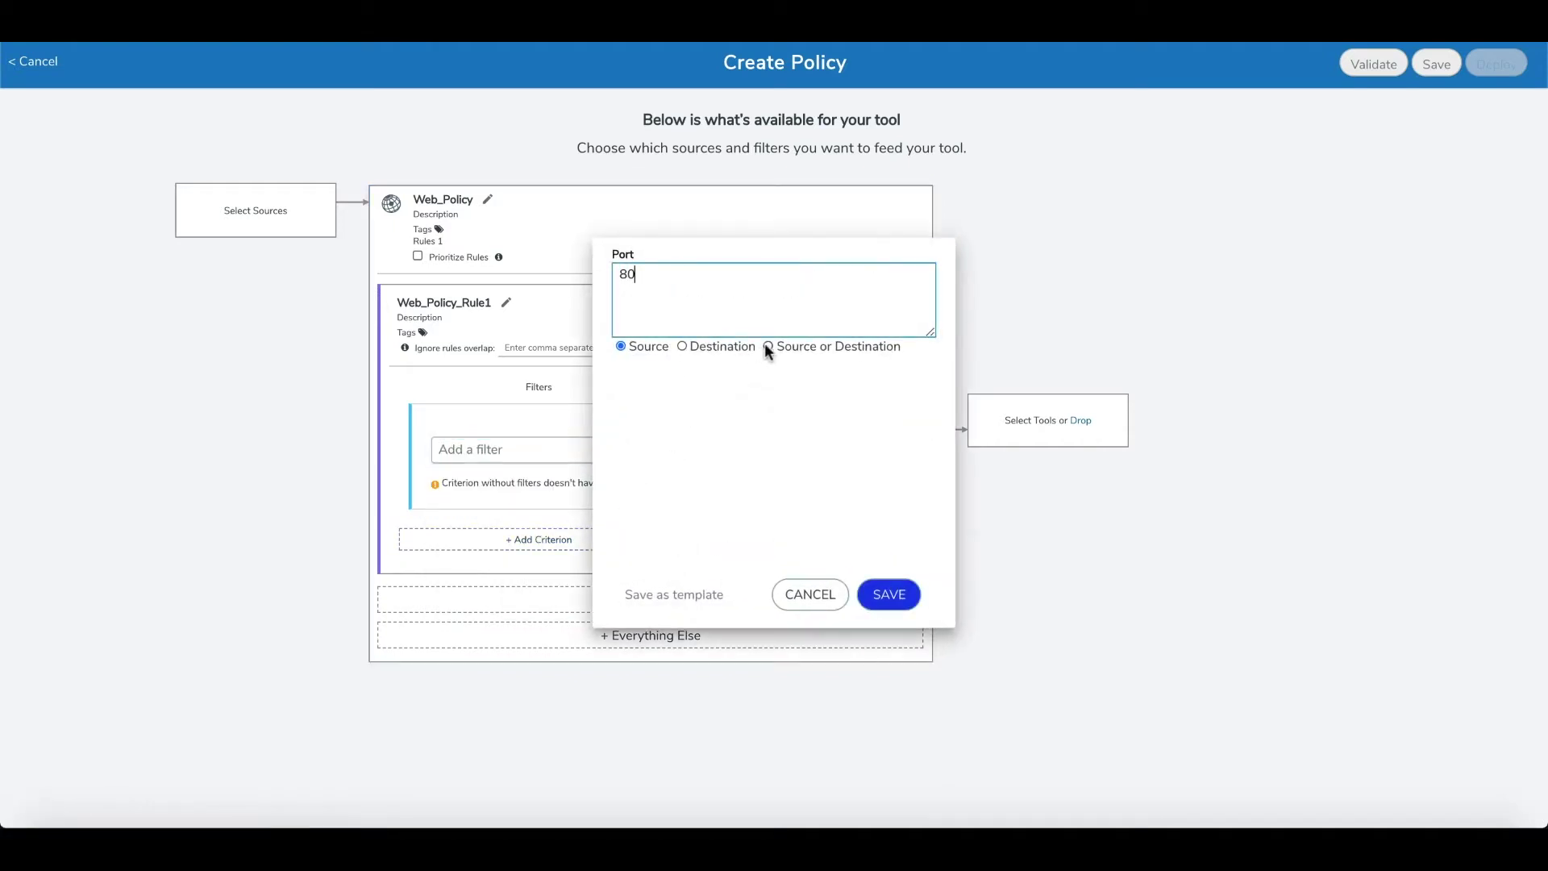
left_click(768, 346)
left_click(888, 594)
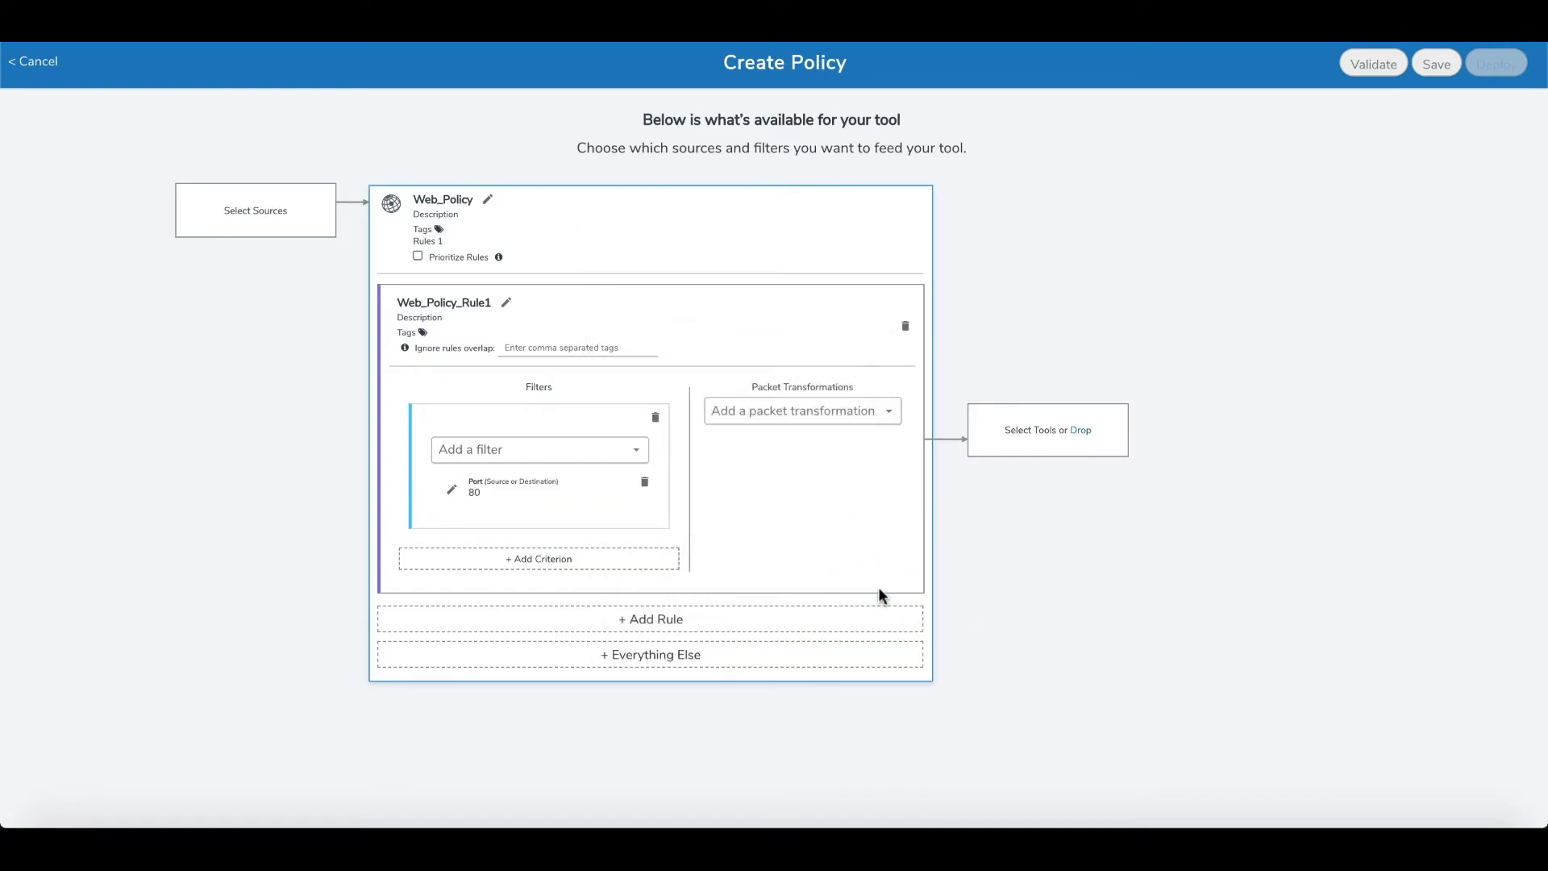
left_click(888, 412)
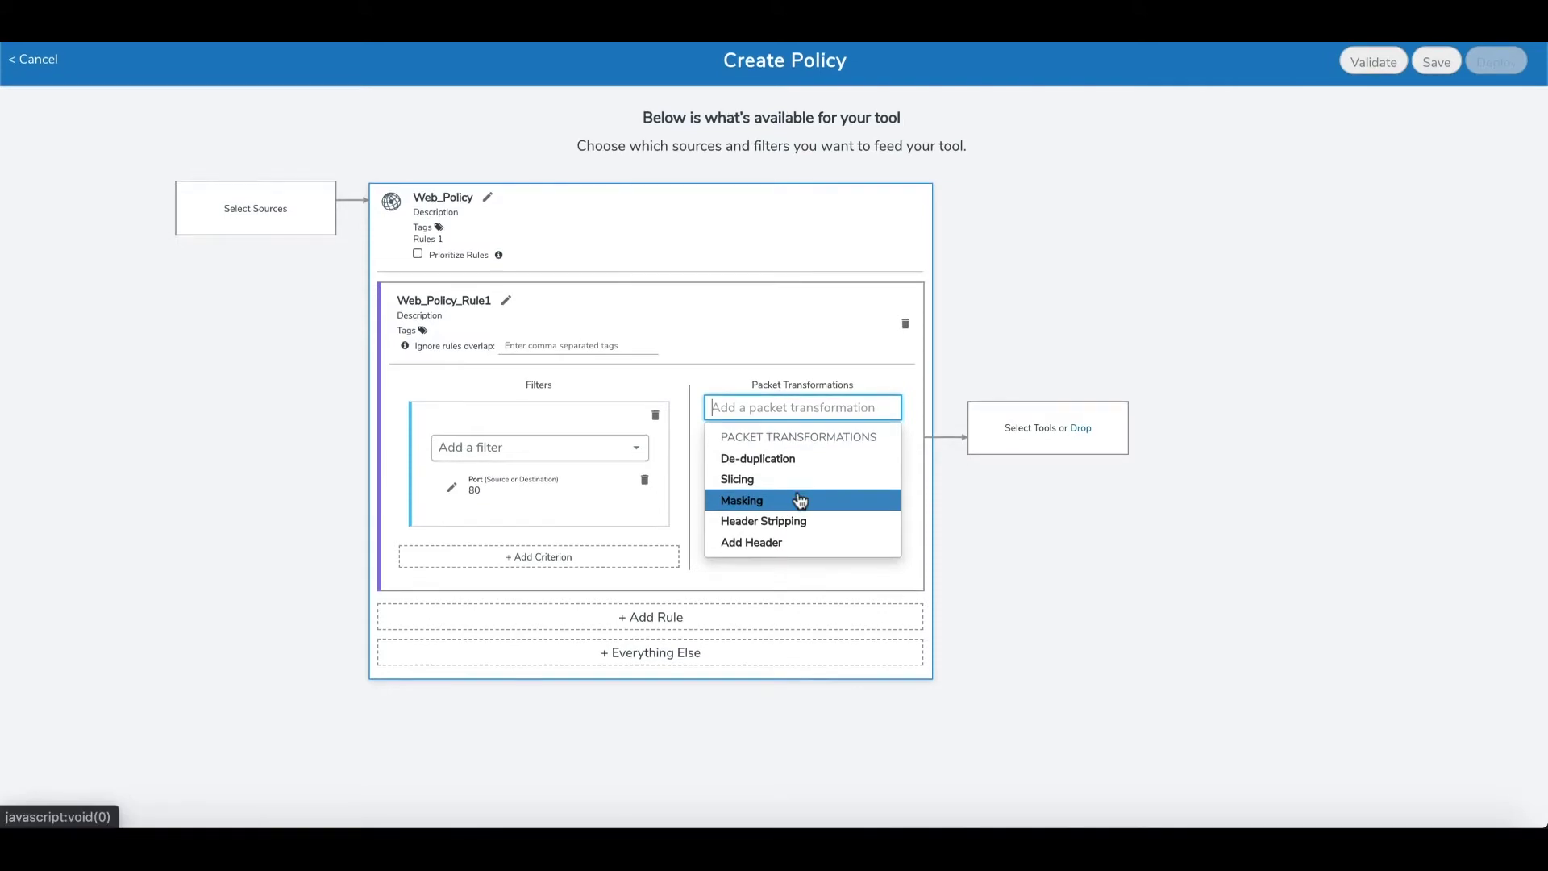
- Add de-duplication, select Web_Policy's source ports, and validate the policy successfully
left_click(785, 461)
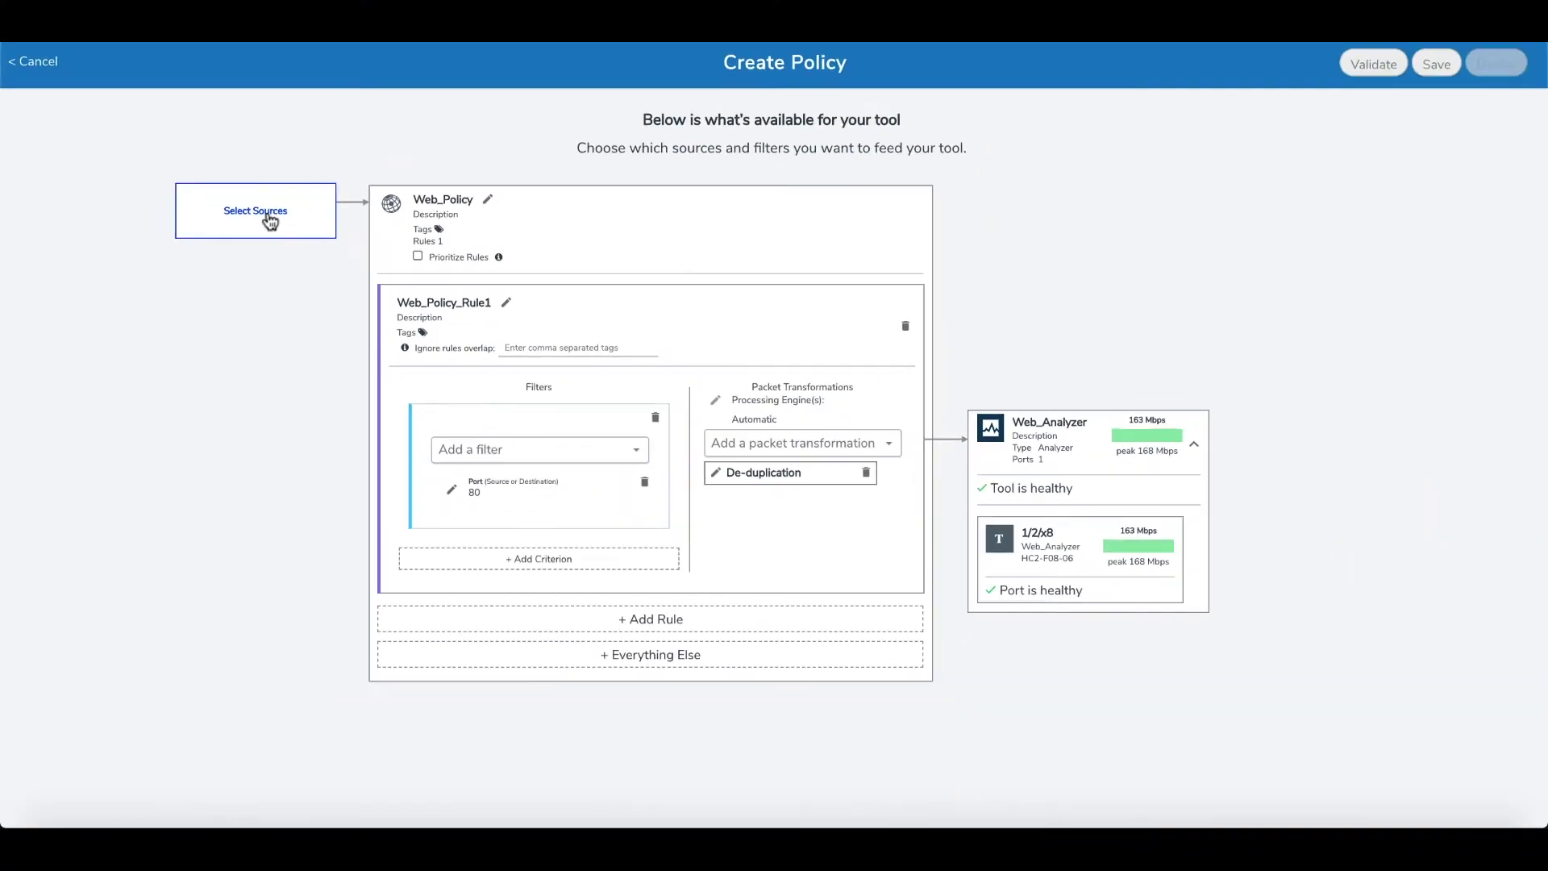
left_click(270, 220)
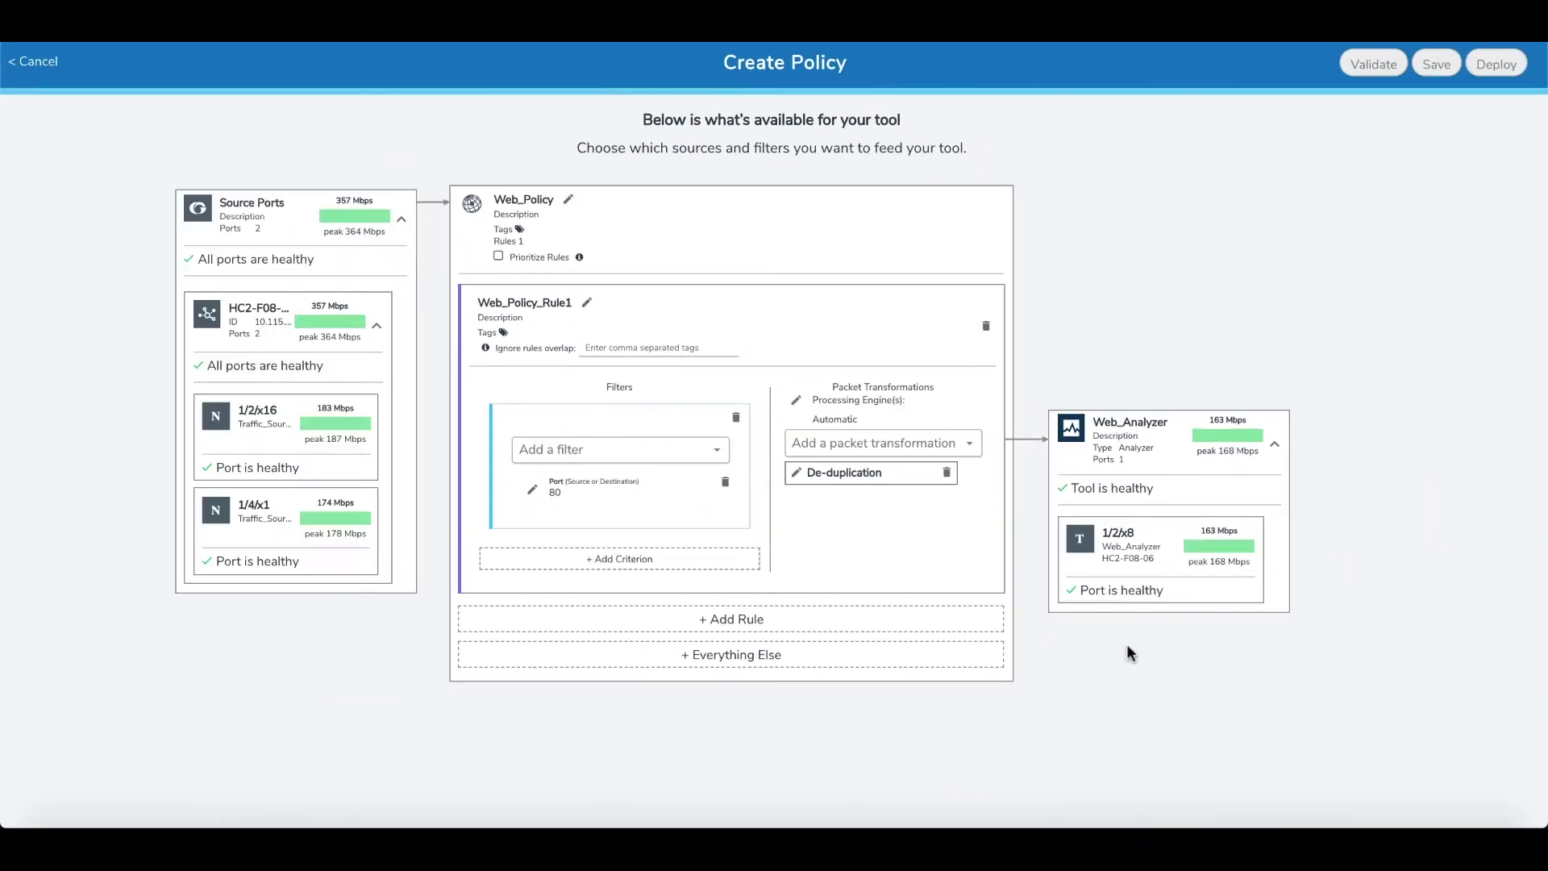
left_click(1372, 63)
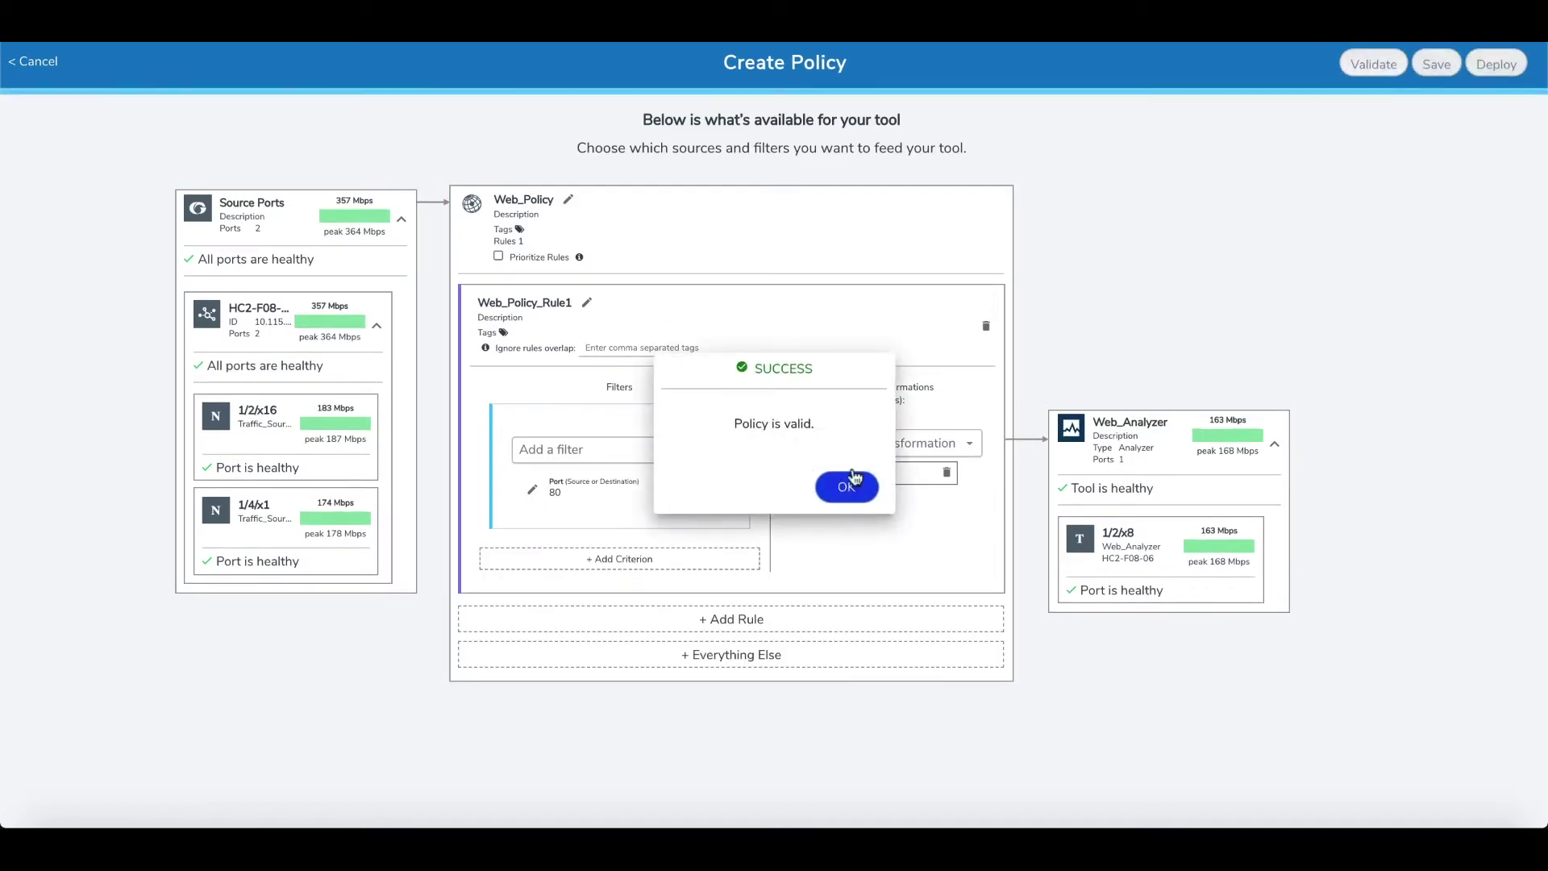
left_click(849, 488)
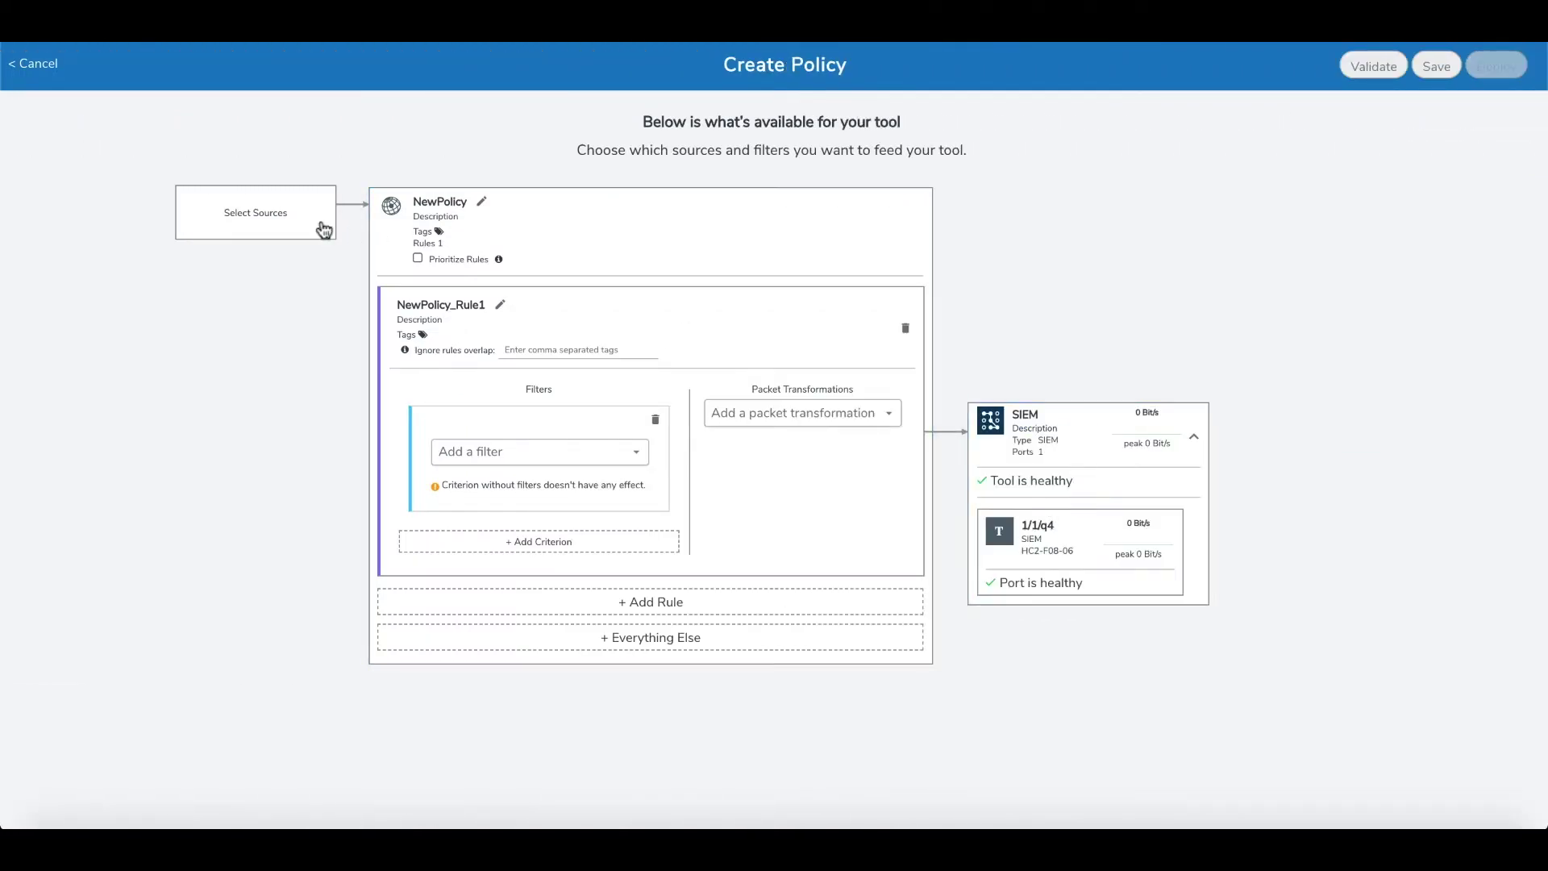
- Add ports 1/2/x2, 1/2/x16 and 1/4/x1 from cluster HC2-F08-06 as sources
left_click(271, 213)
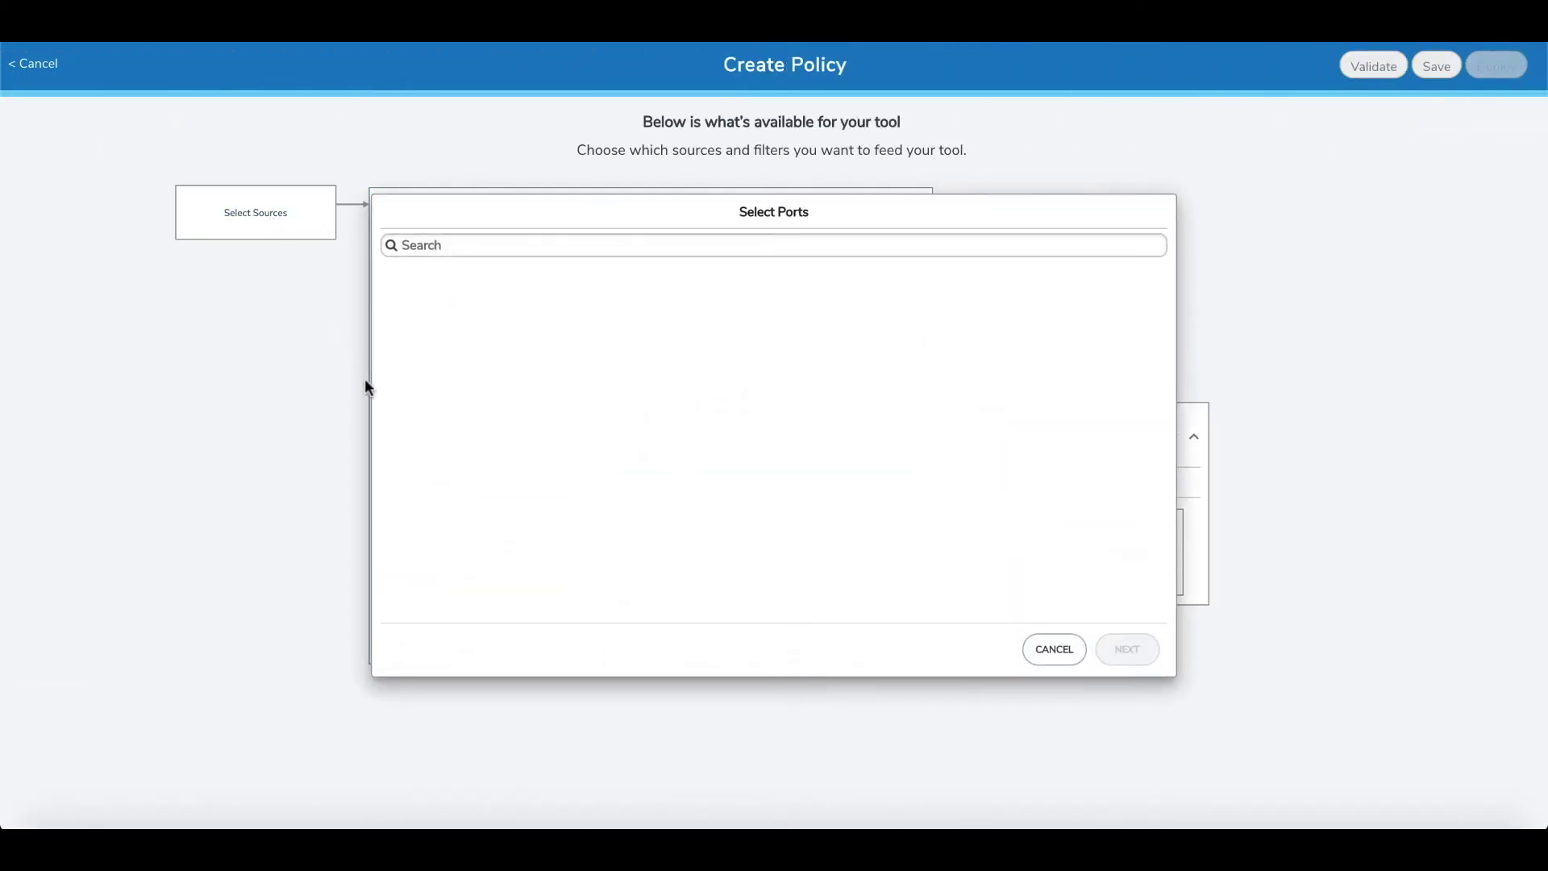
left_click(393, 502)
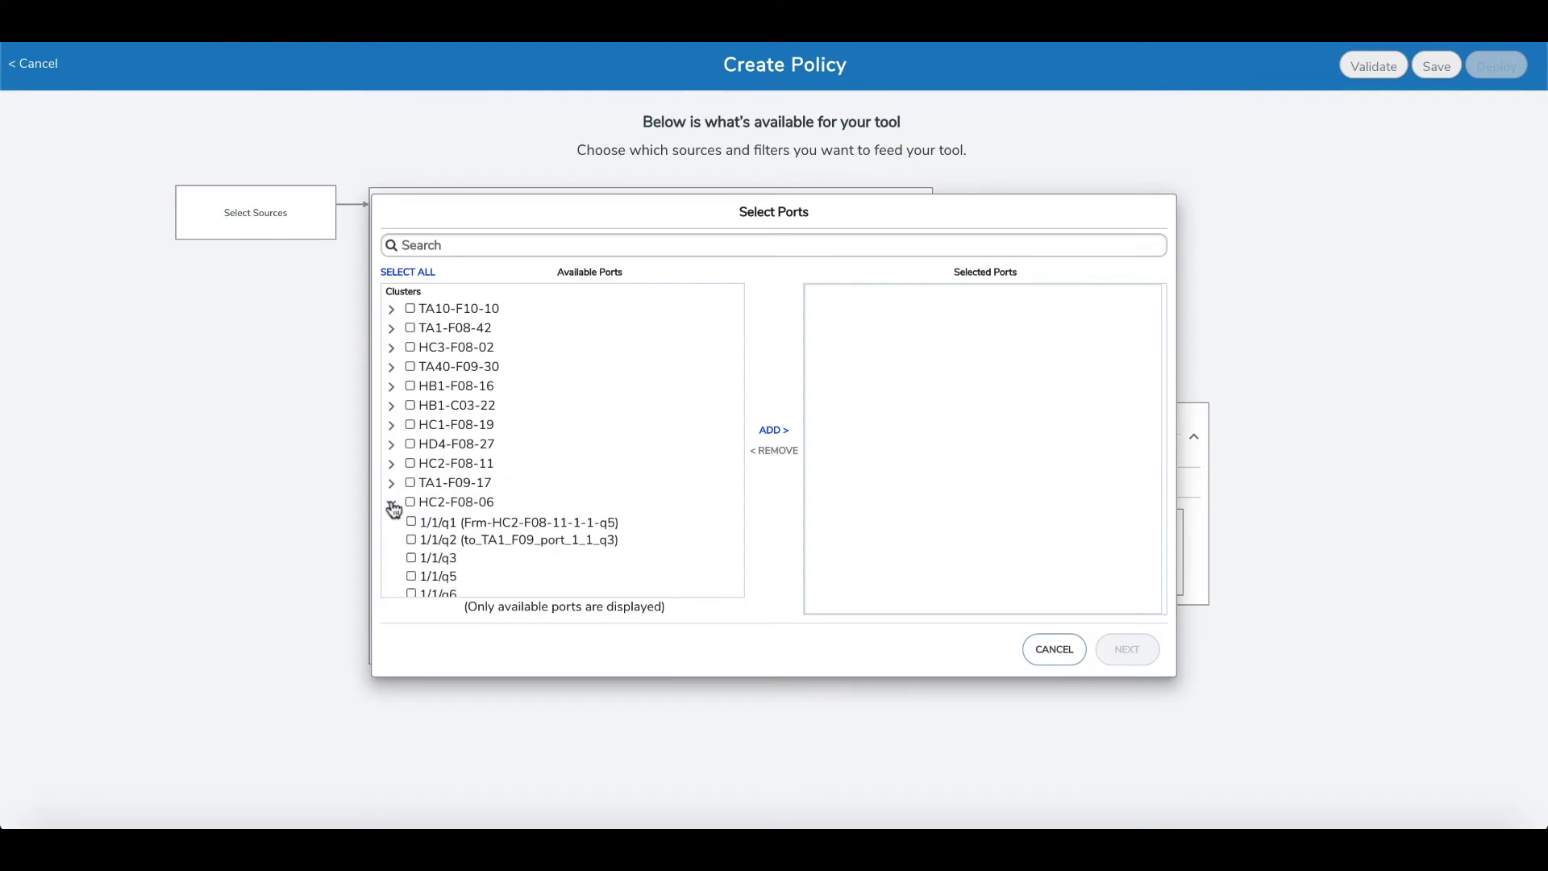
scroll(432, 548, "down", 2)
left_click(410, 527)
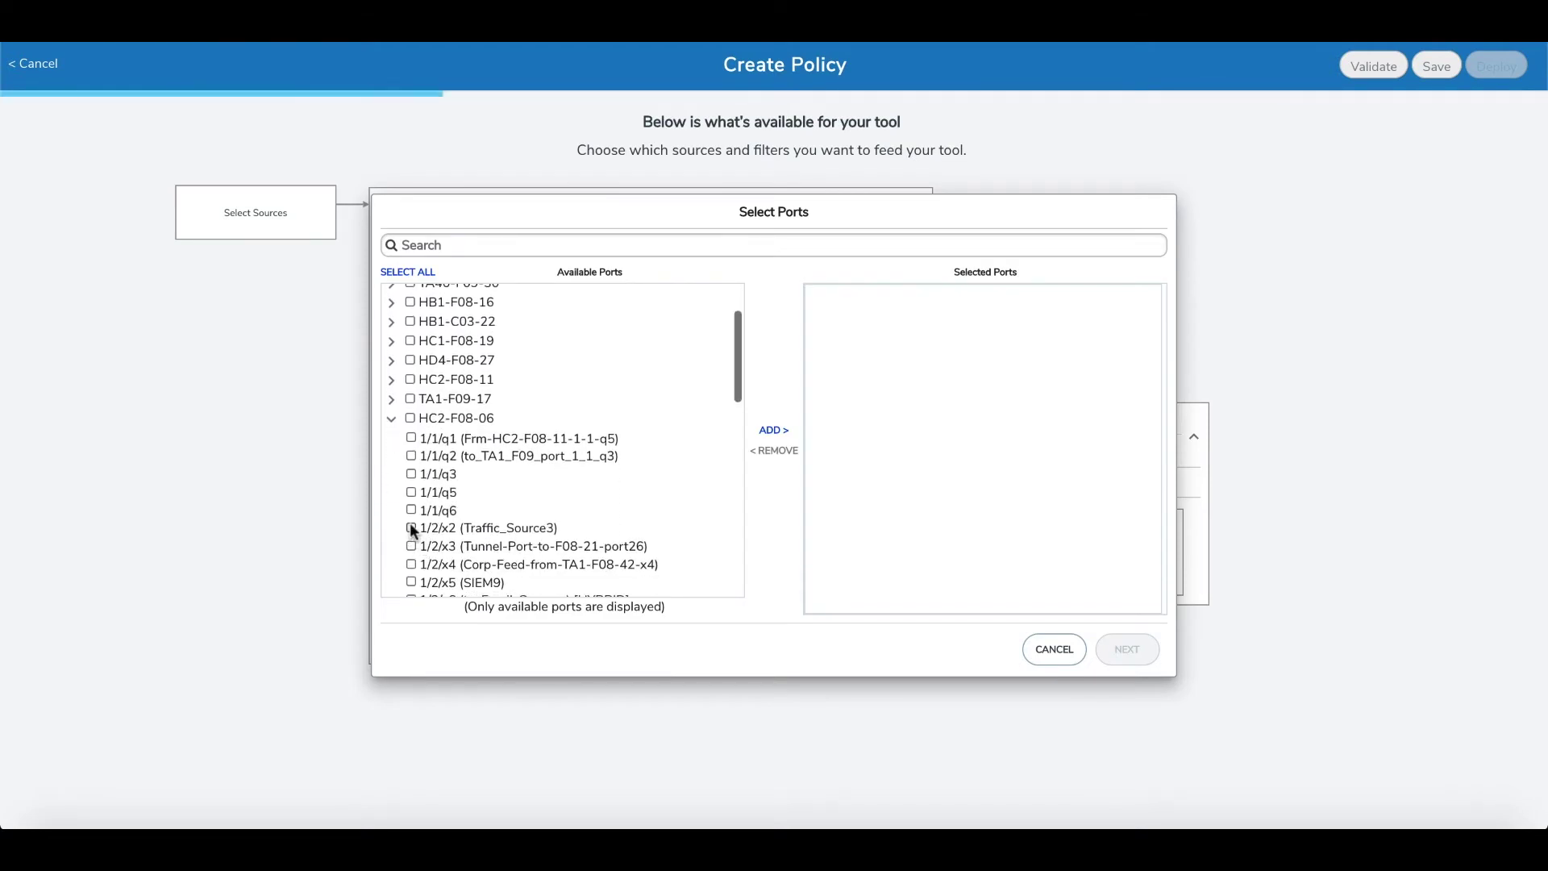
scroll(410, 527, "down", 4)
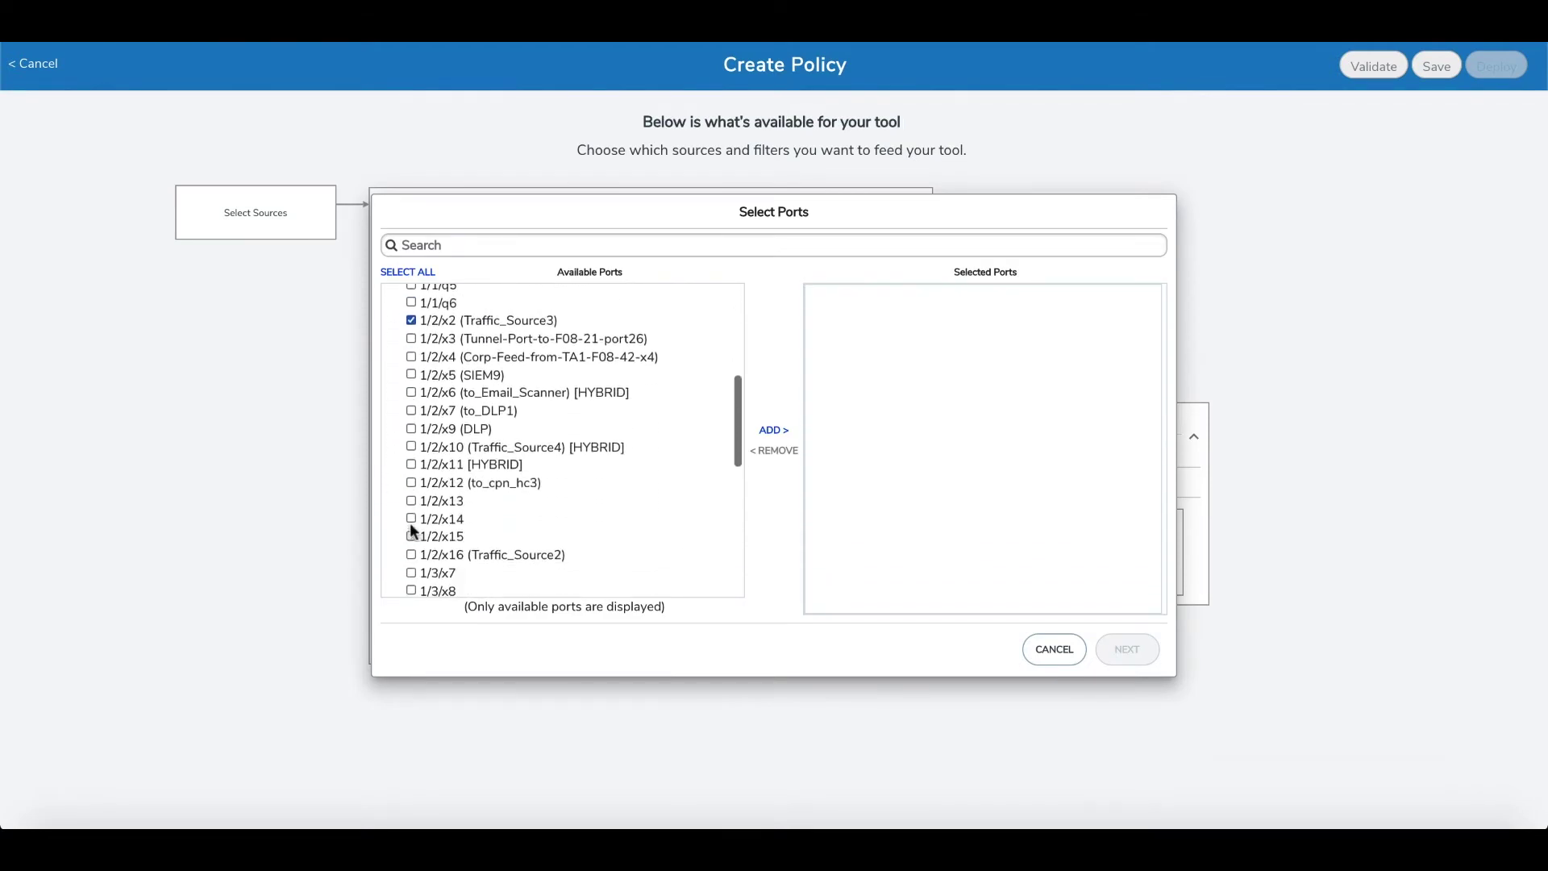
left_click(410, 547)
scroll(410, 541, "down", 5)
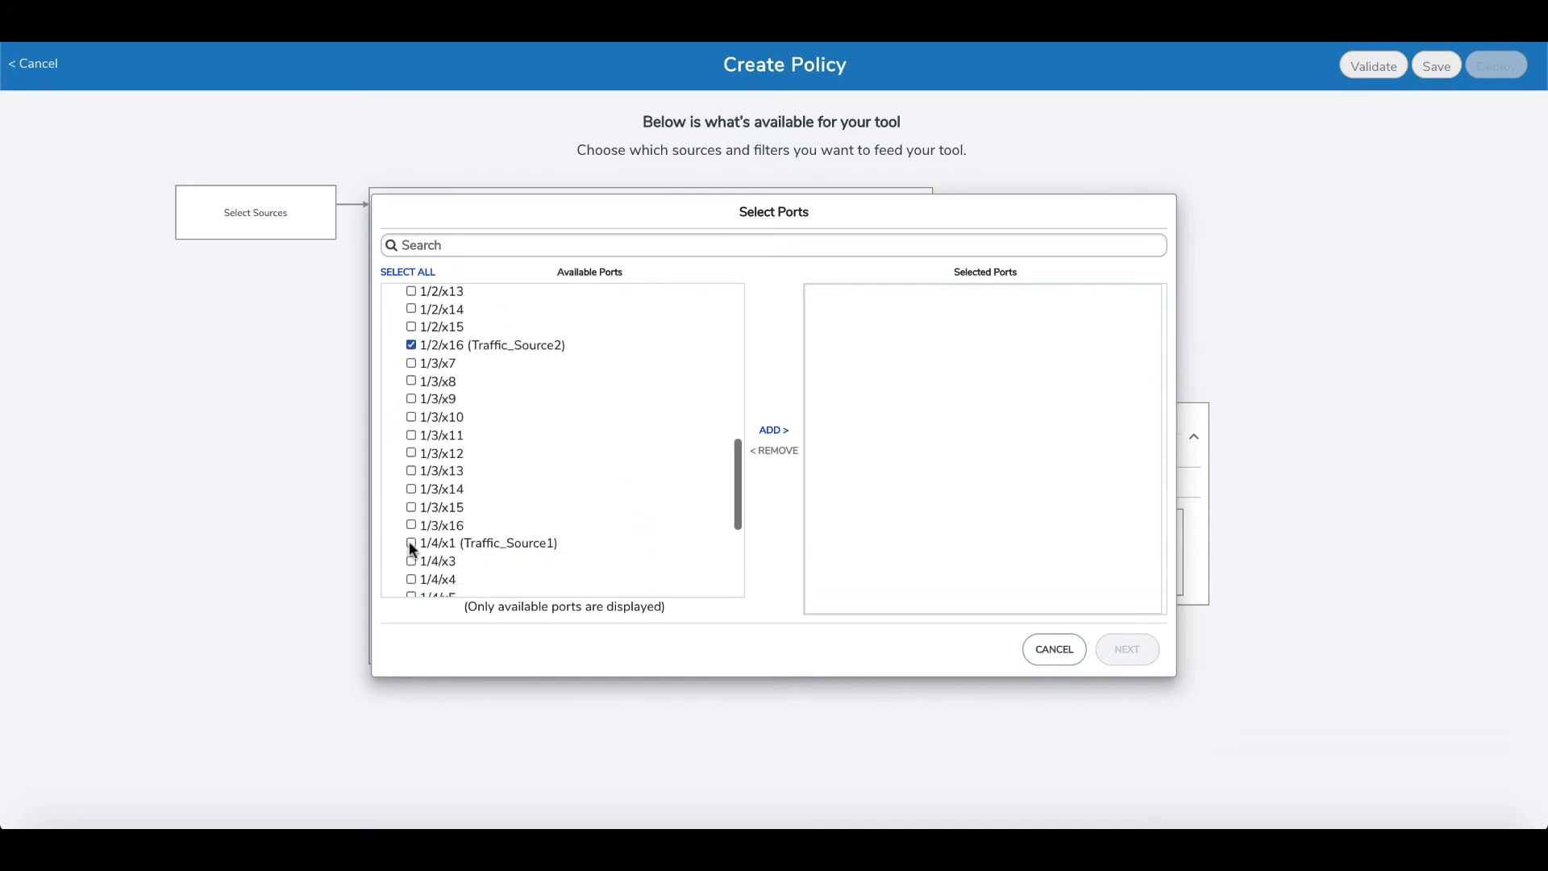
left_click(410, 541)
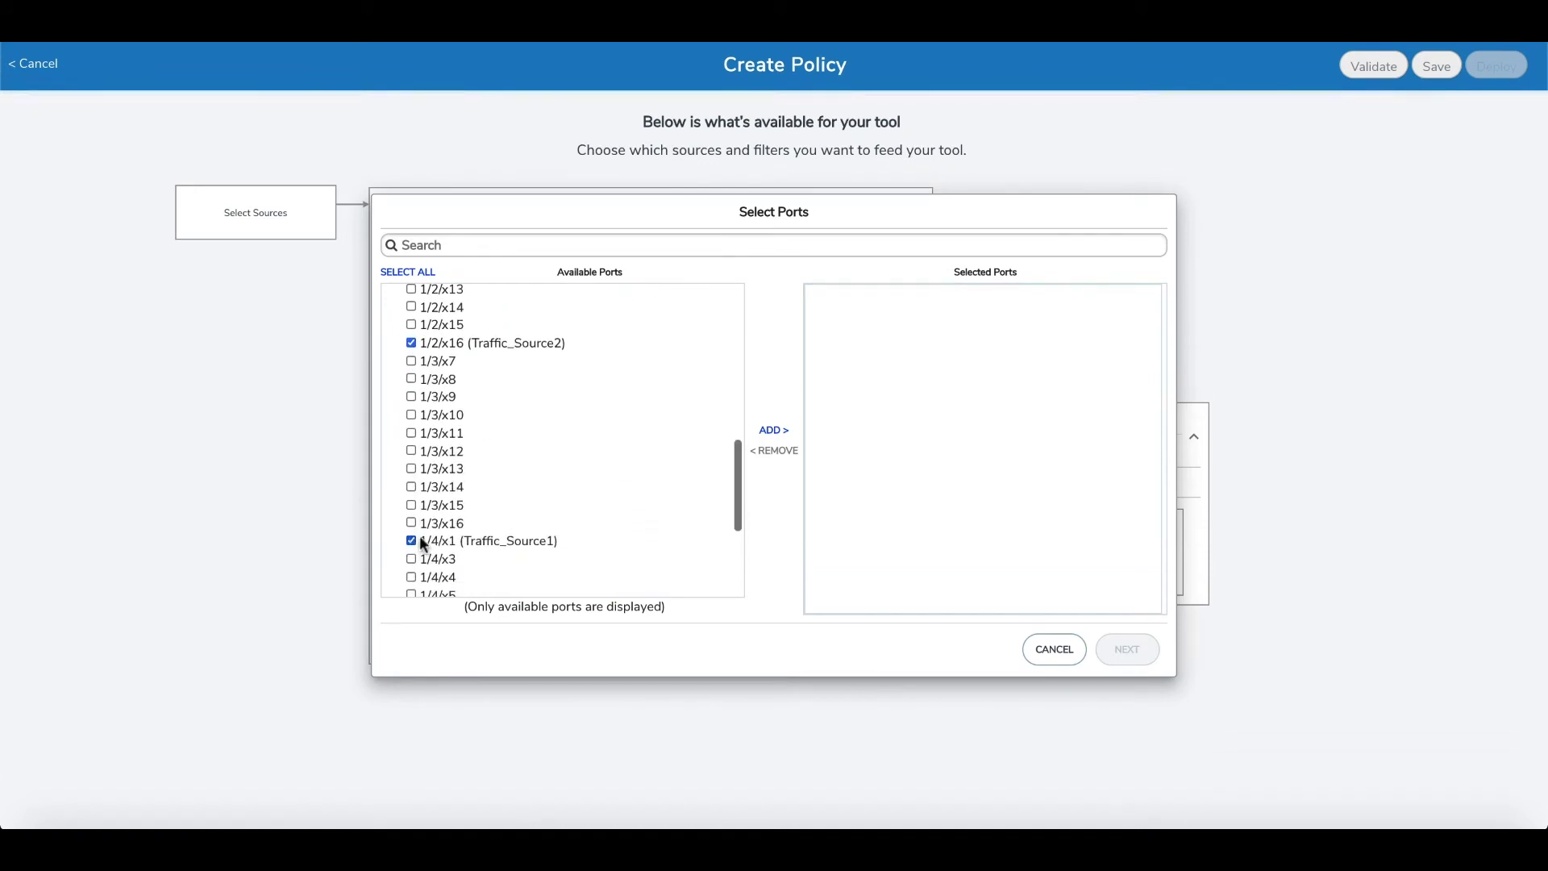
left_click(771, 429)
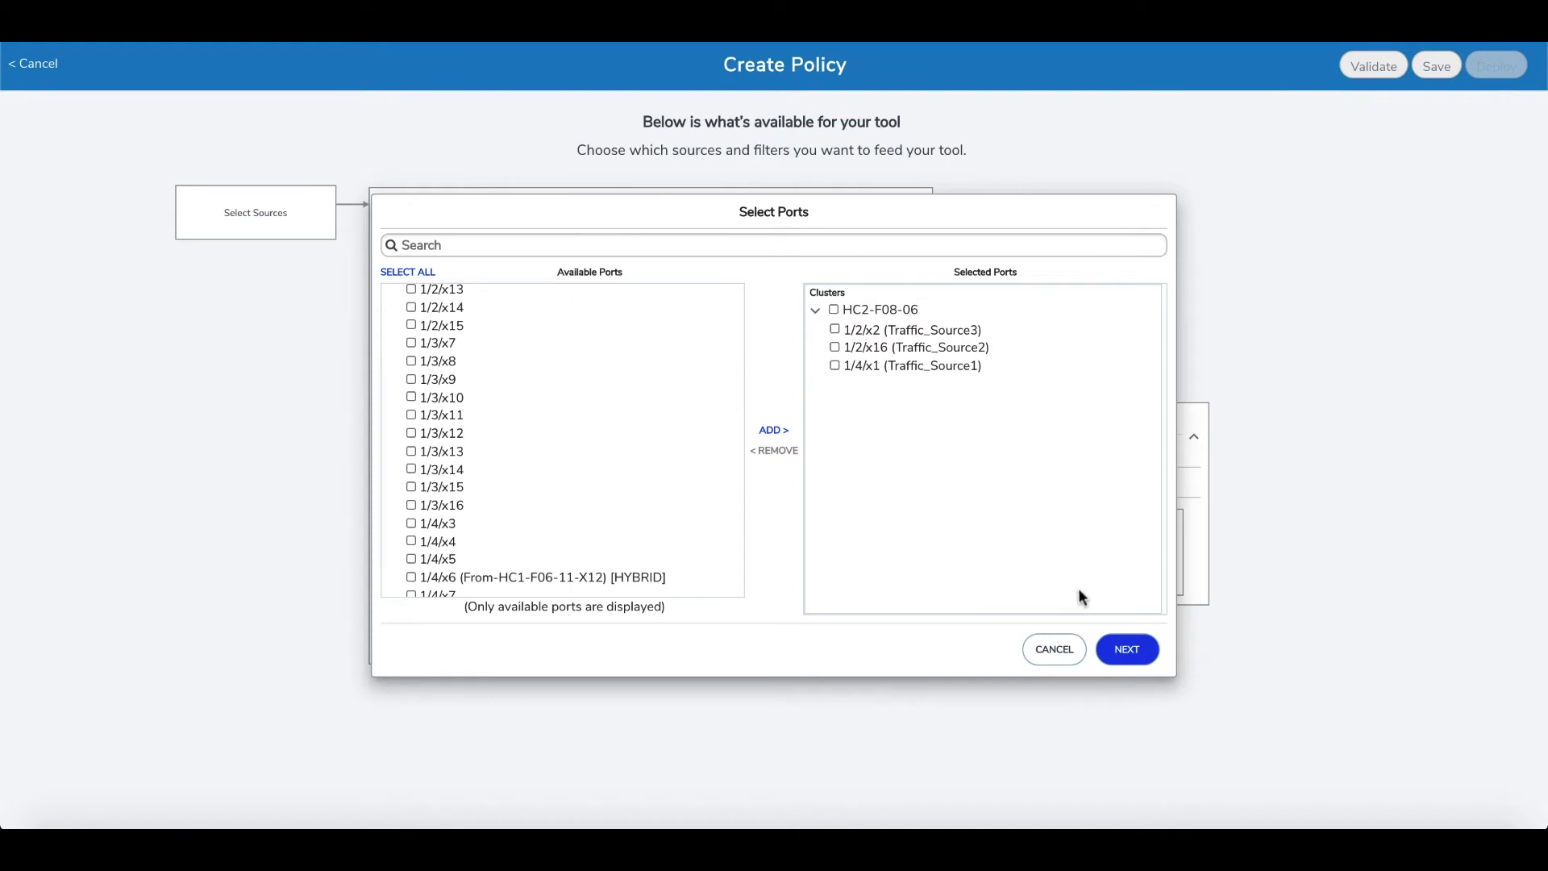
left_click(1117, 649)
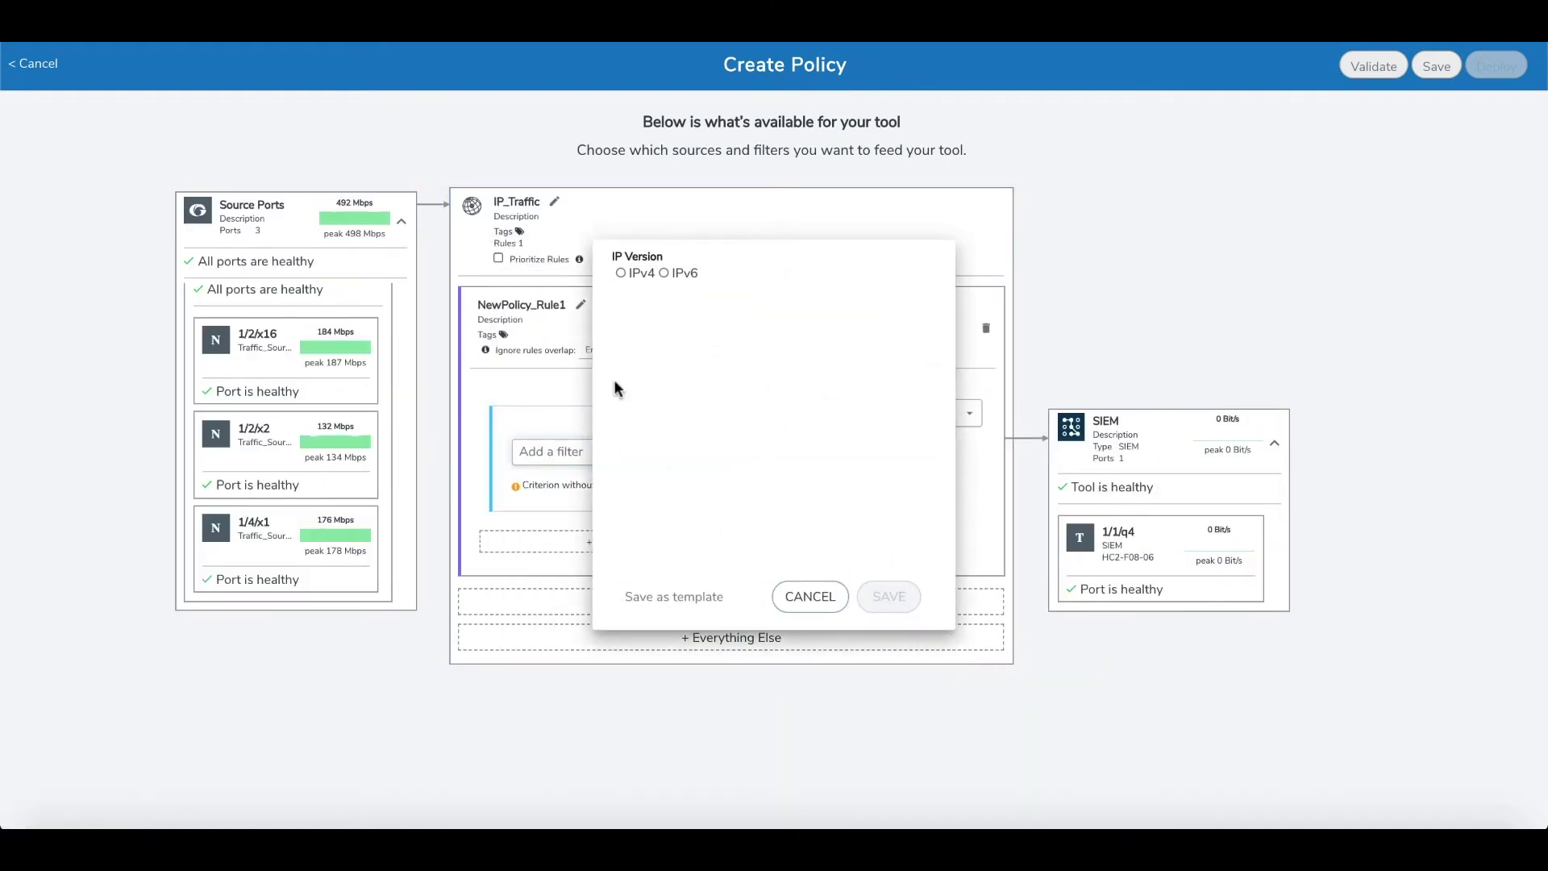
- Save an IPv4 IP Version filter on the IP_Traffic rule
left_click(620, 272)
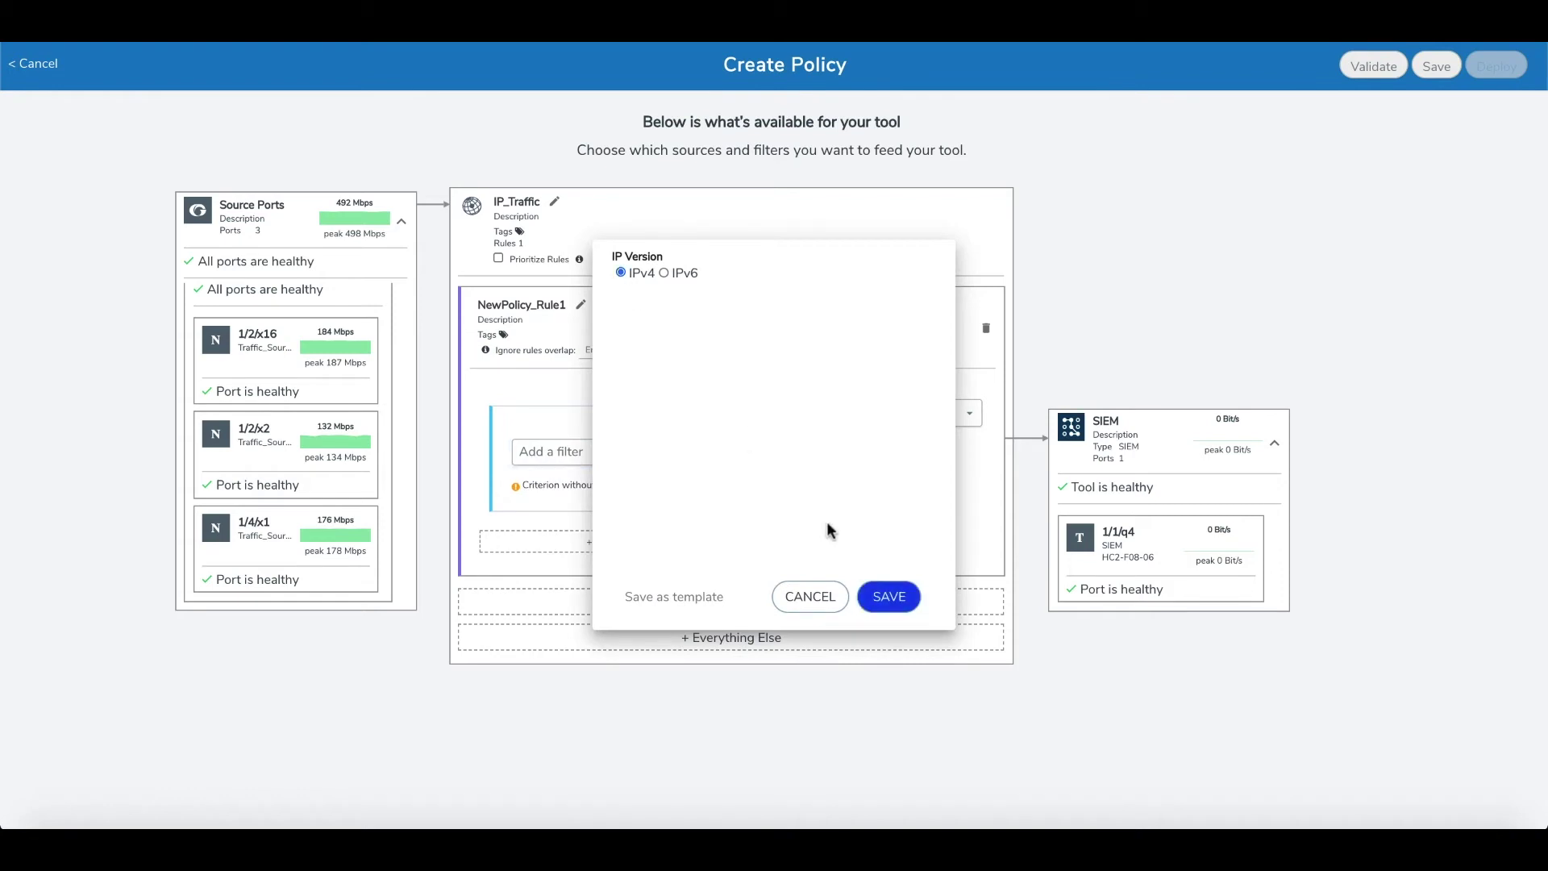
left_click(867, 600)
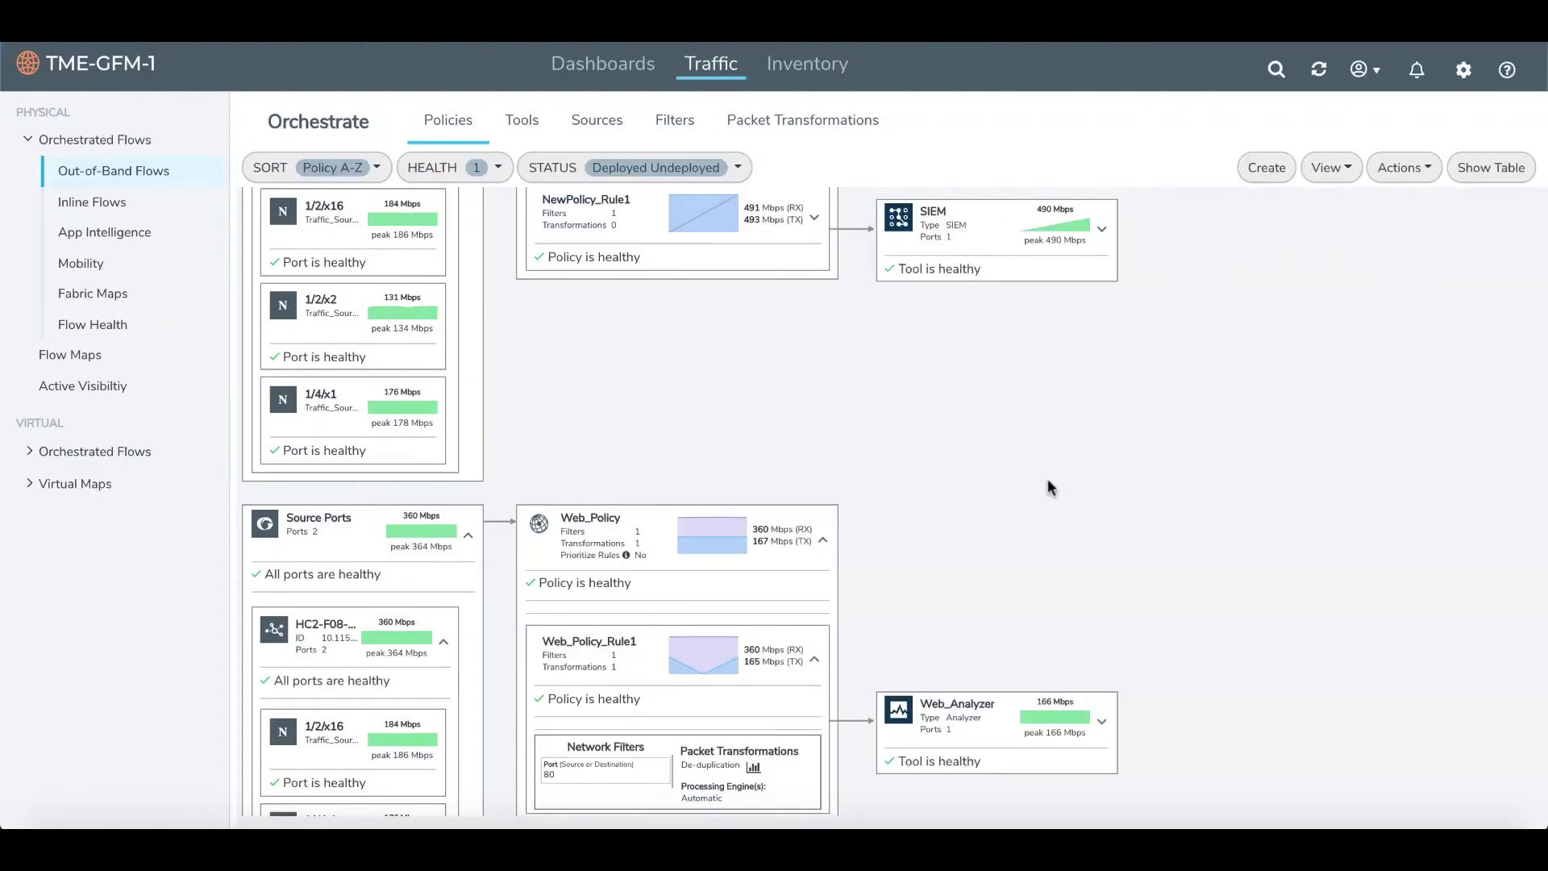
mouse_move(363, 580)
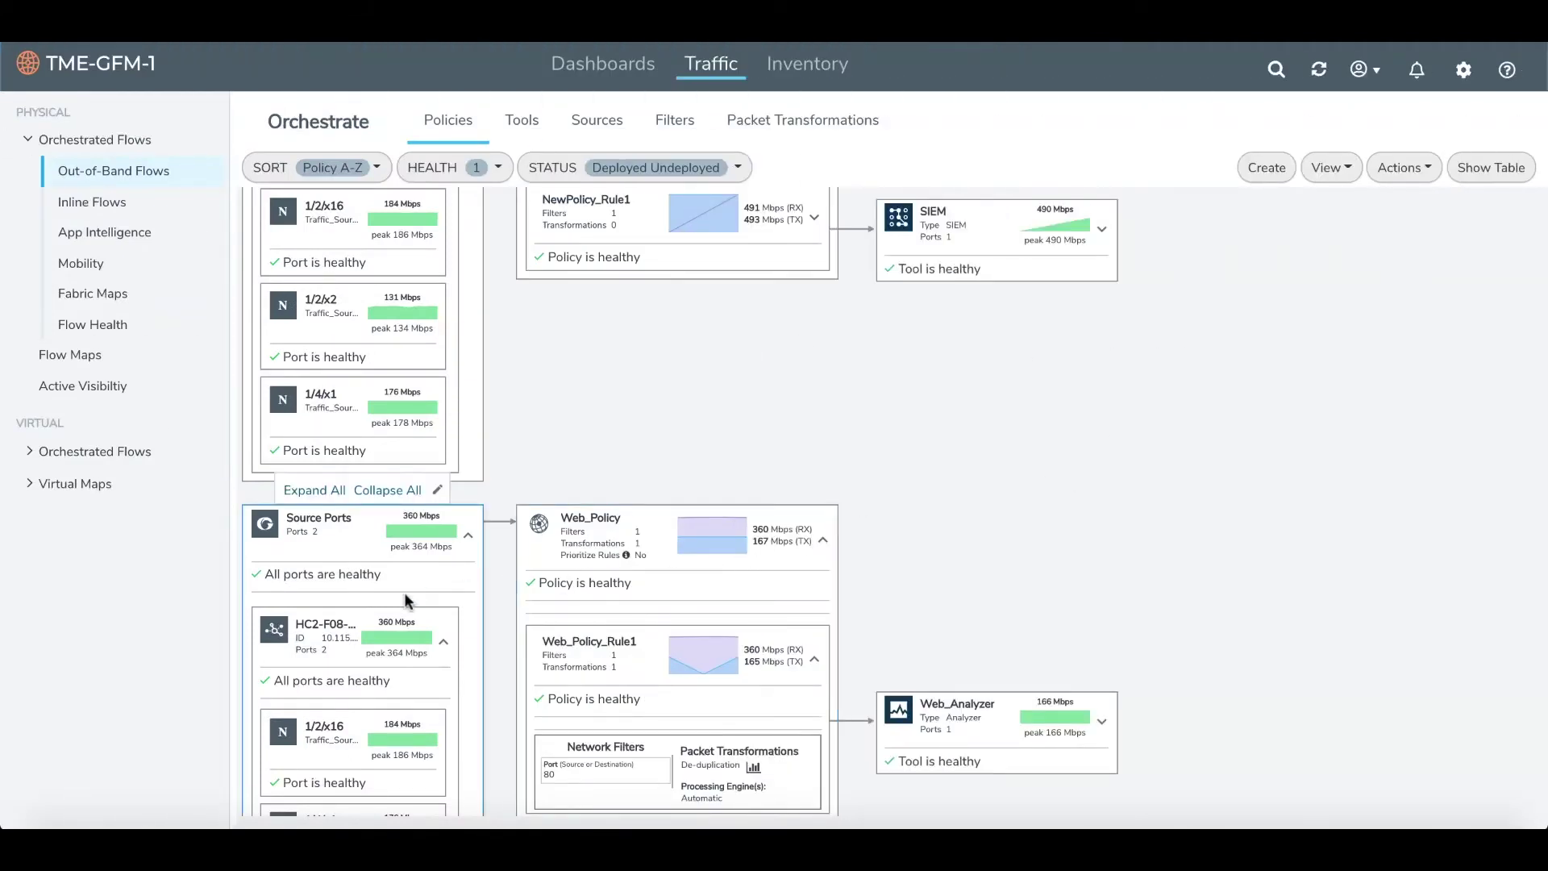
- Edit Web_Policy to add a port 443 source-or-destination rule targeting Anti-Malware
left_click(597, 569)
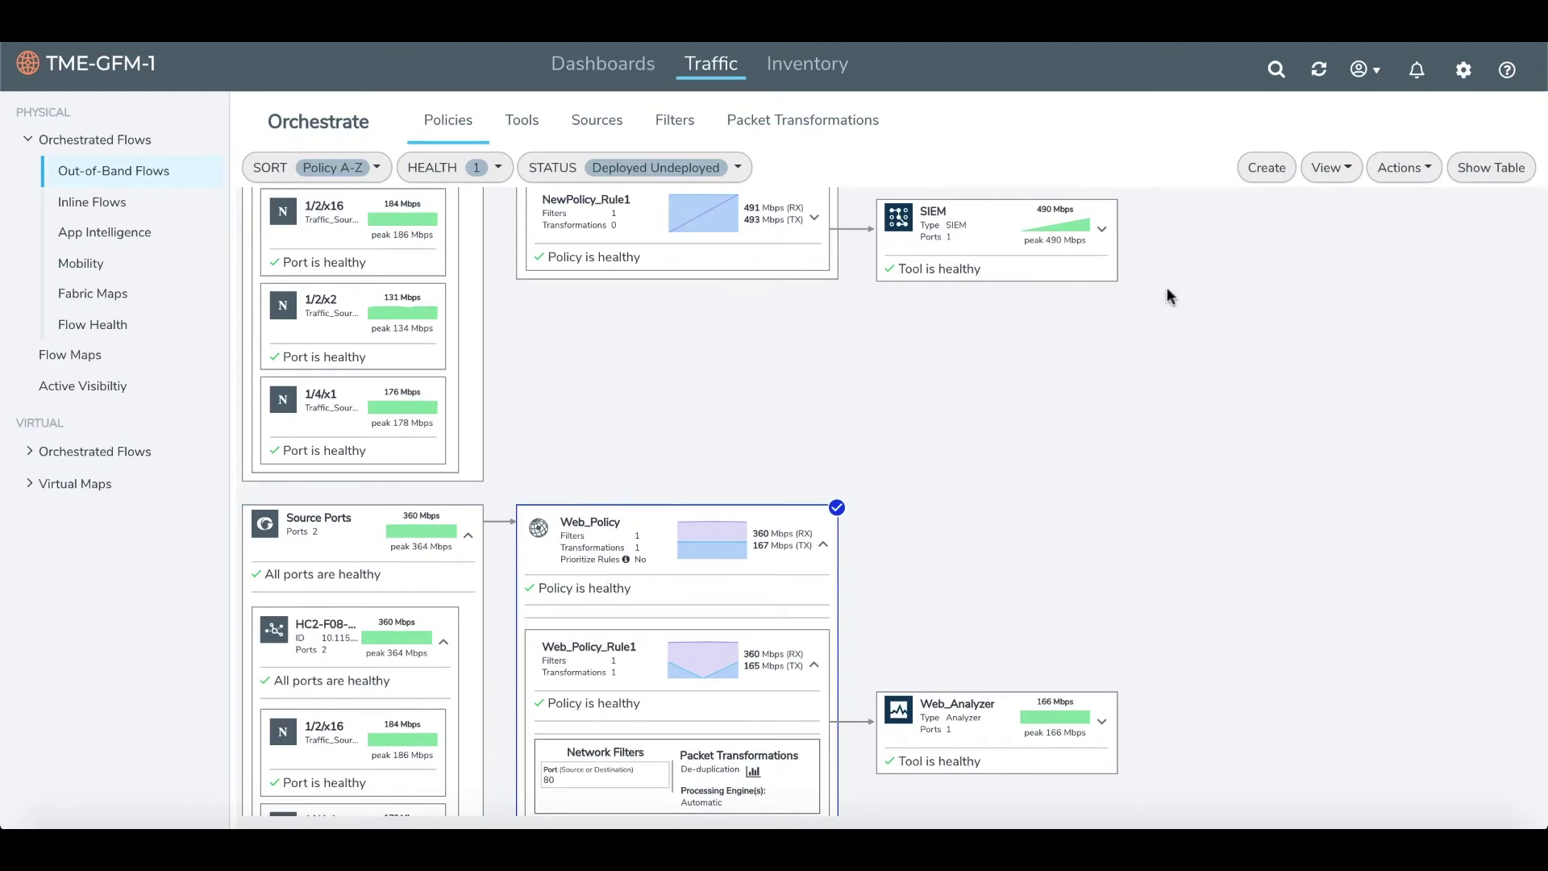
left_click(1403, 167)
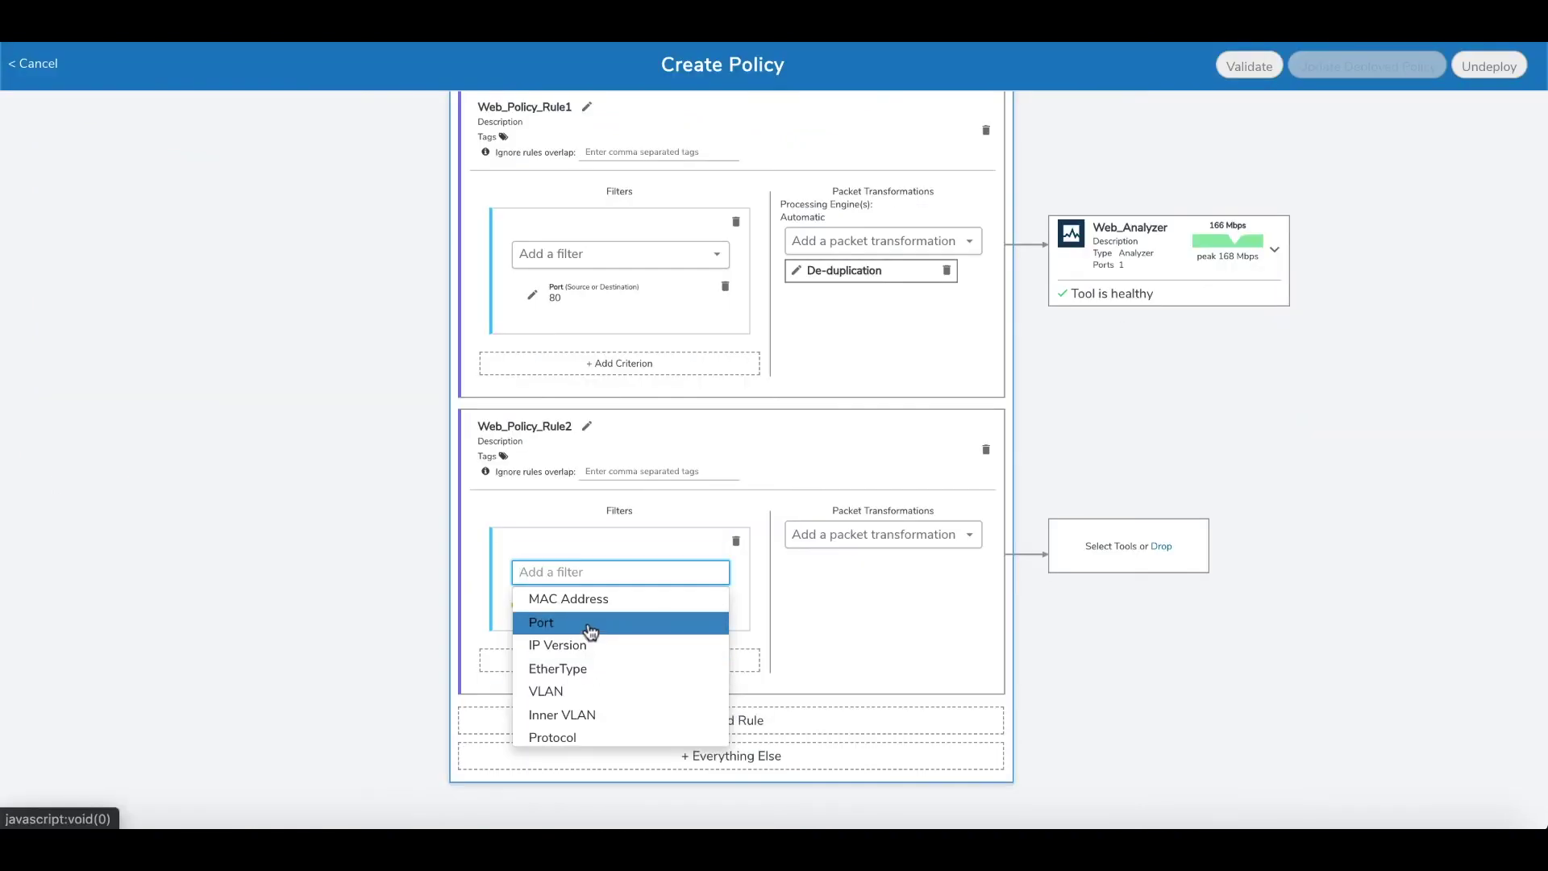
left_click(591, 623)
type("443")
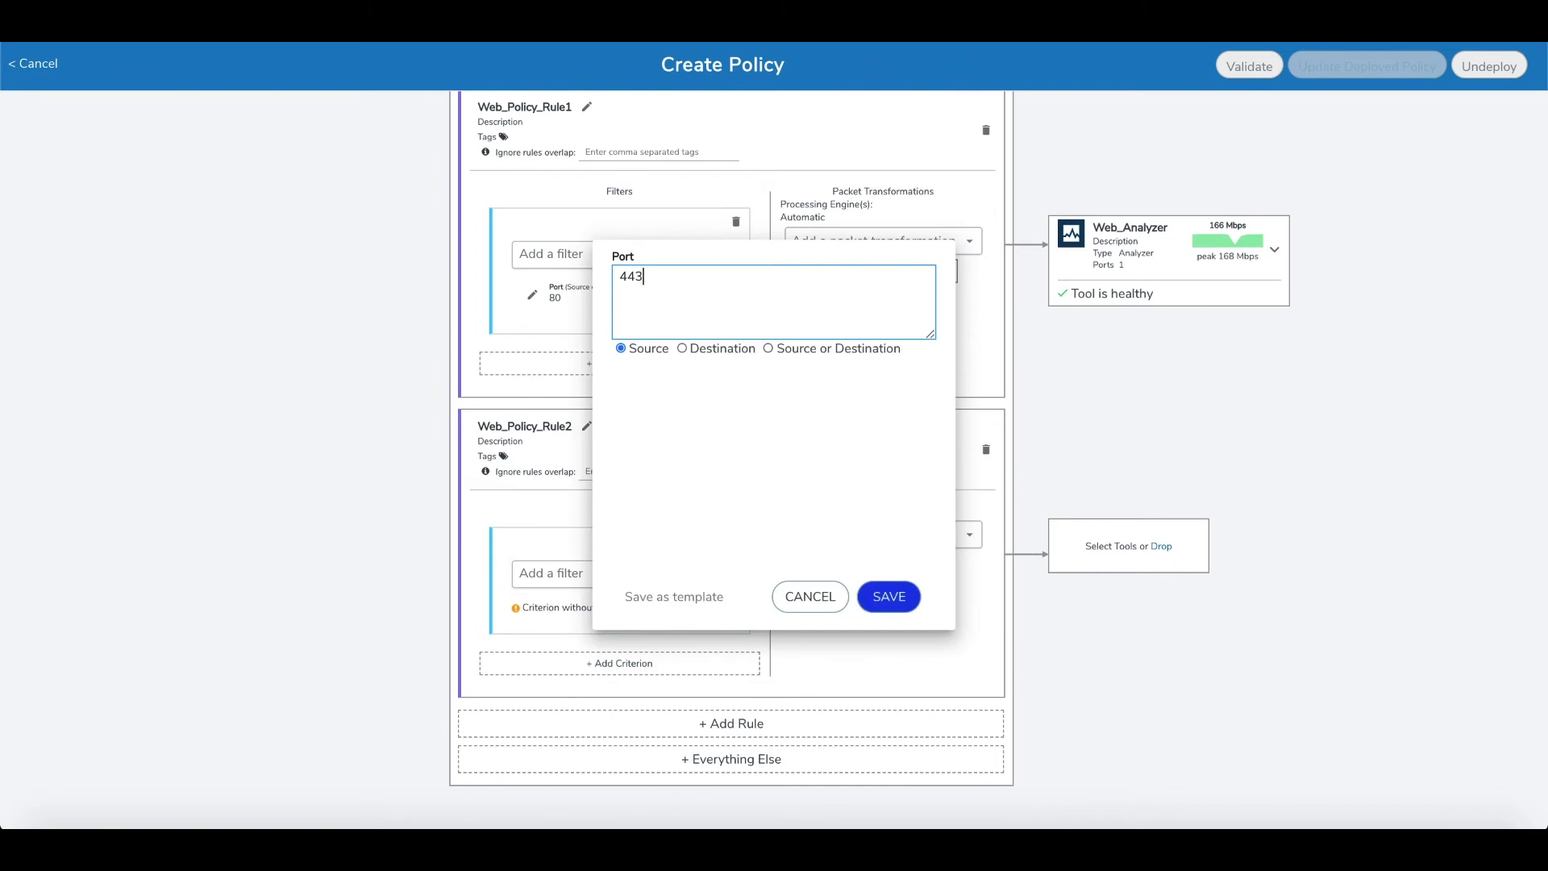
left_click(768, 347)
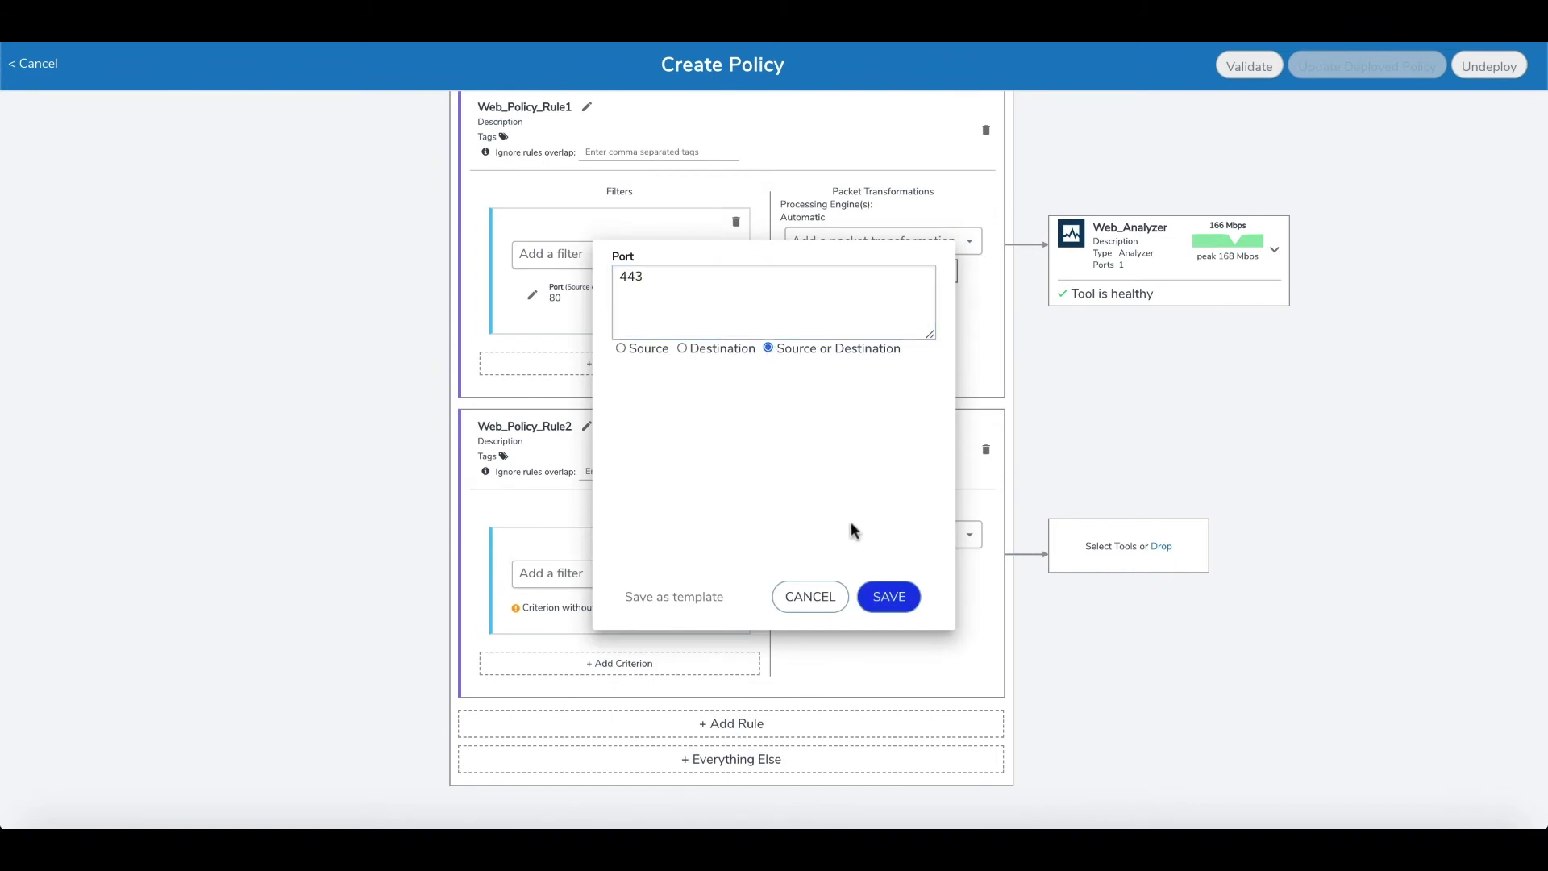
left_click(879, 596)
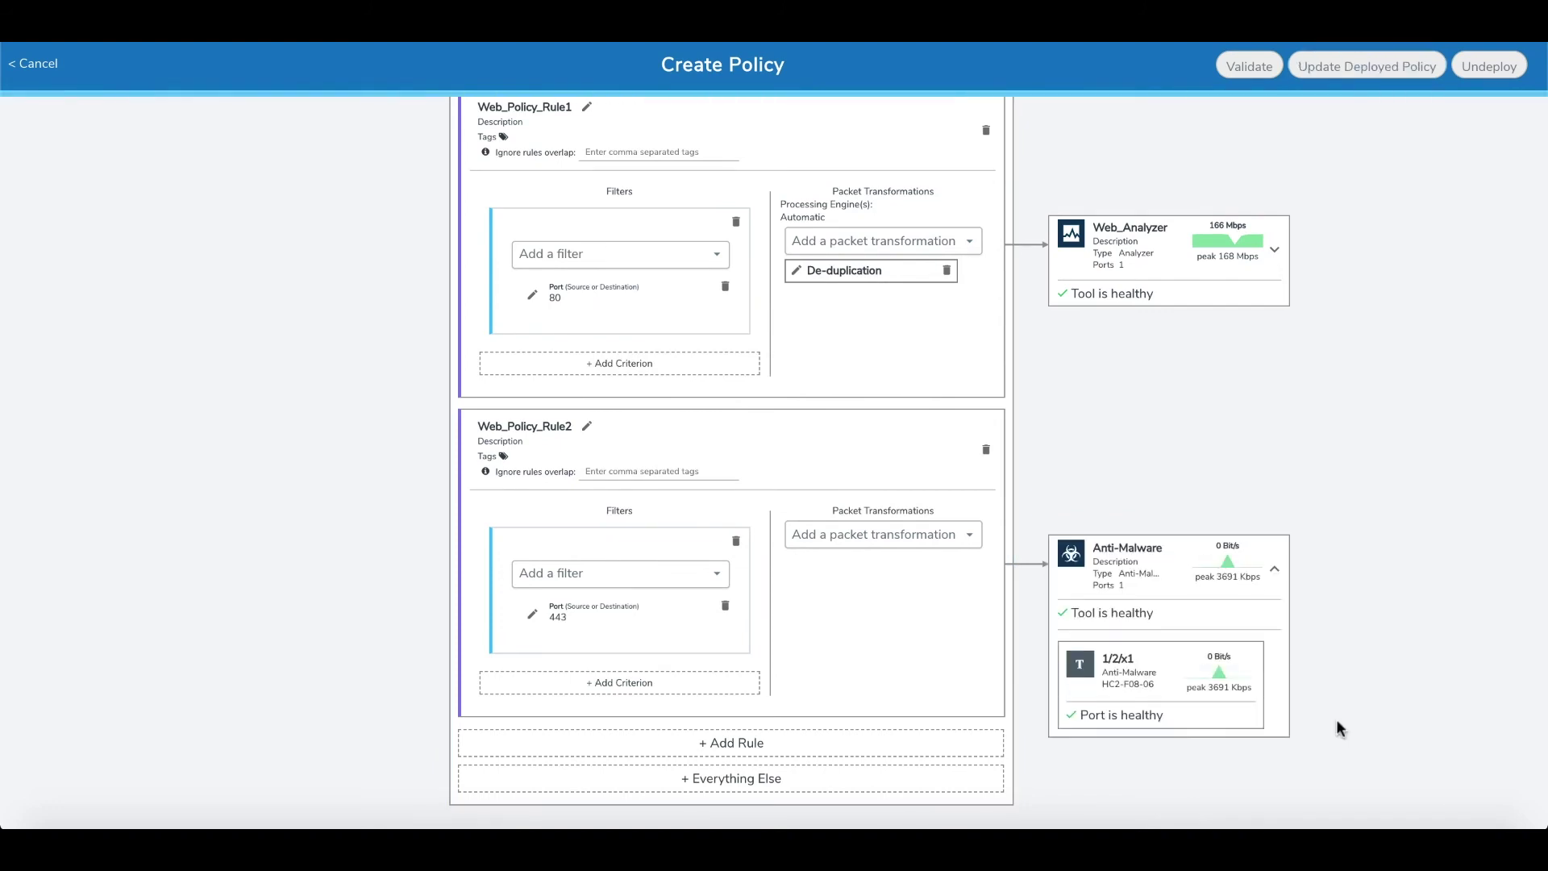
left_click(1146, 615)
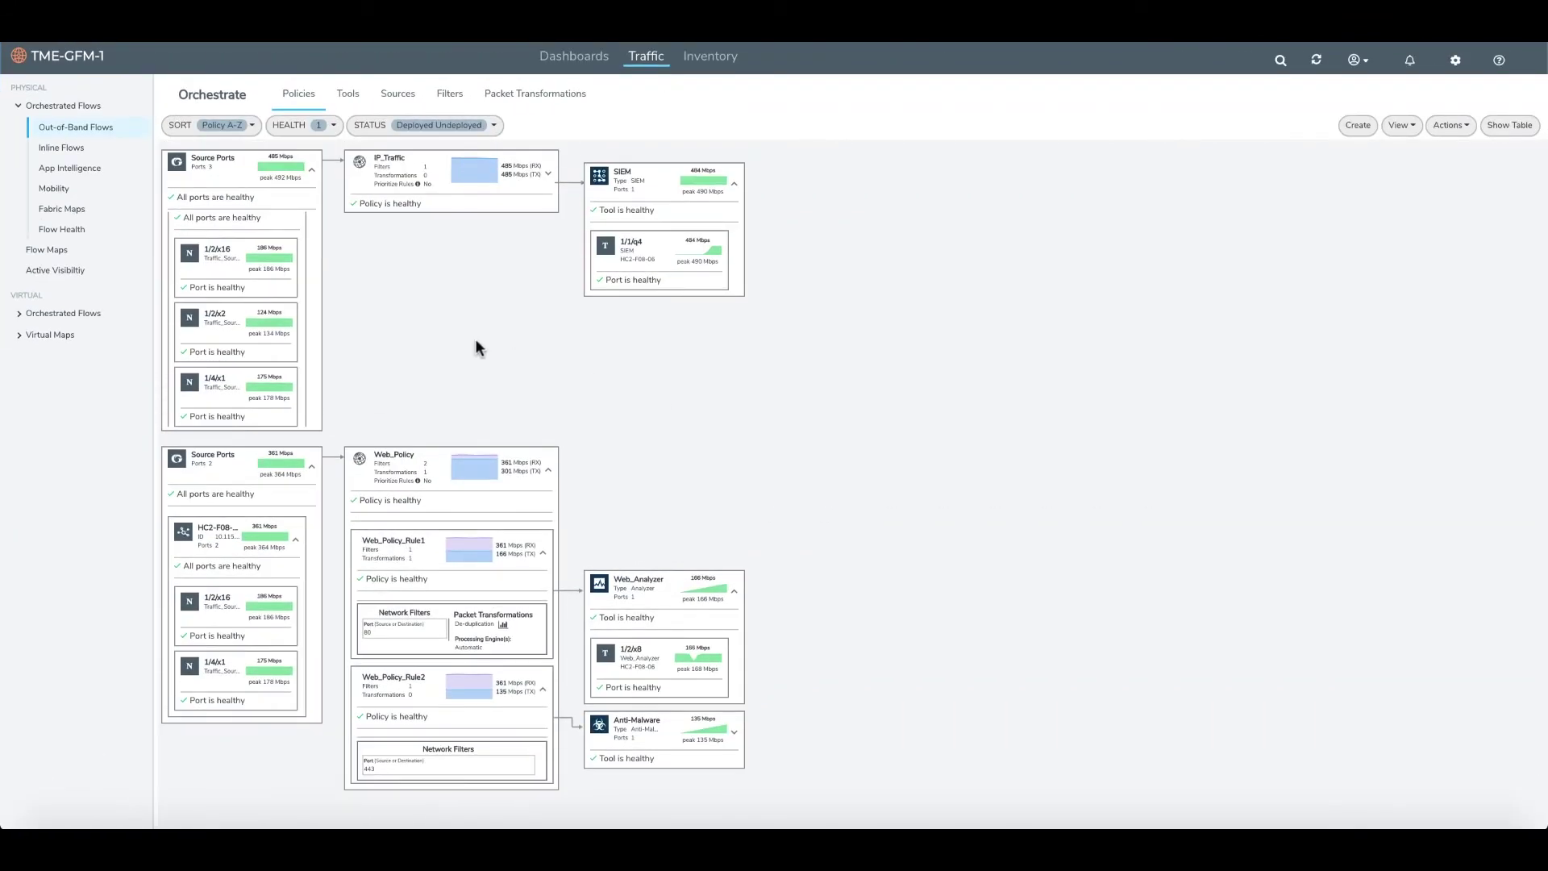
- Select the IP_Traffic and Web_Policy source port groups in the flows overview
left_click(287, 184)
mouse_move(236, 267)
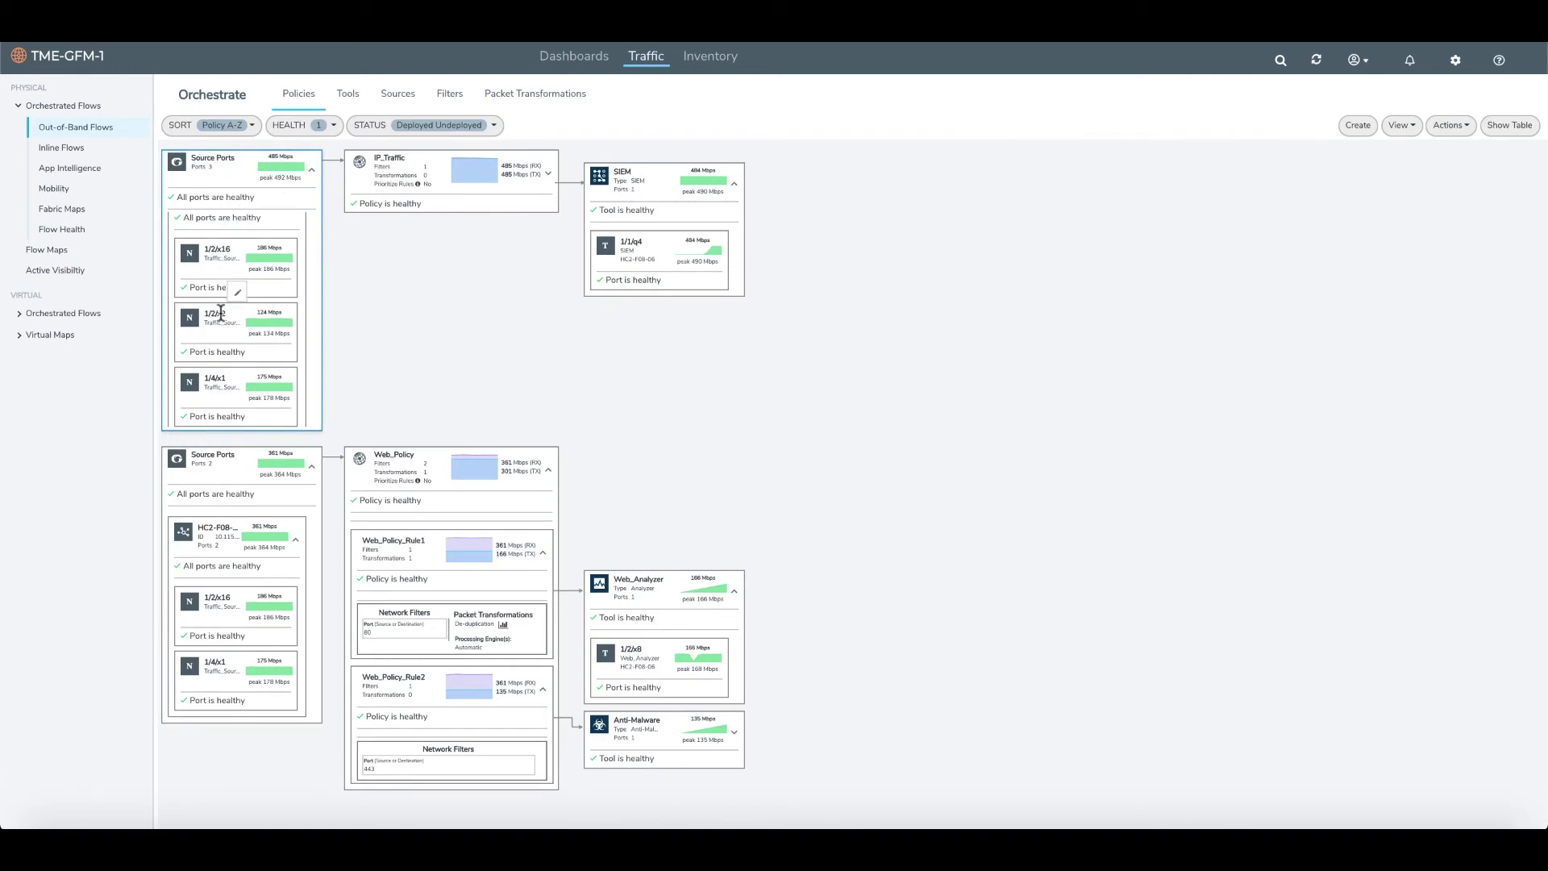
left_click(233, 484)
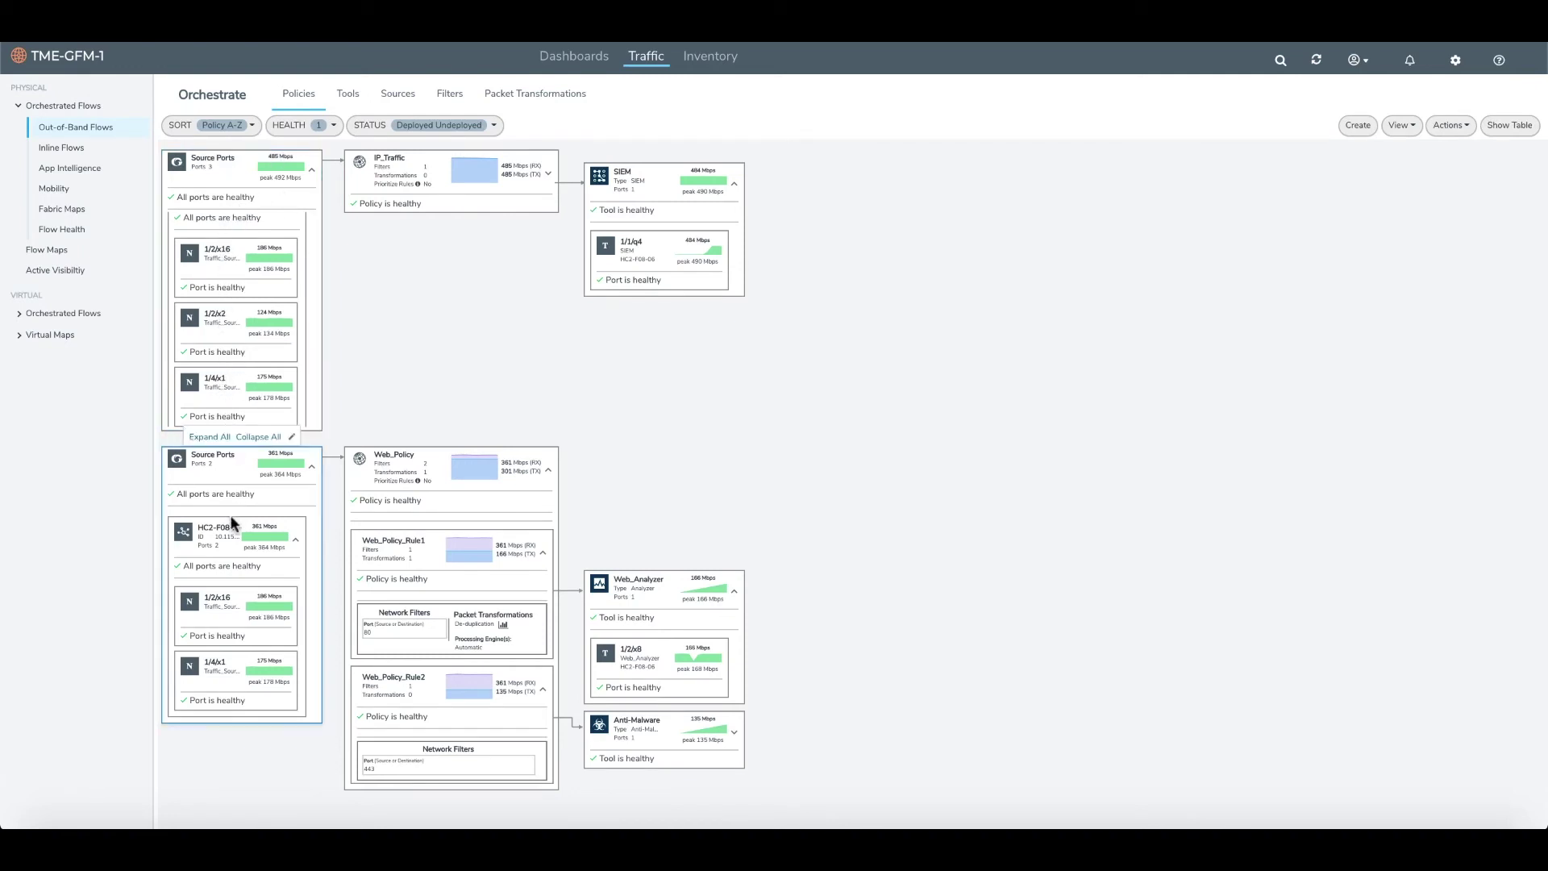